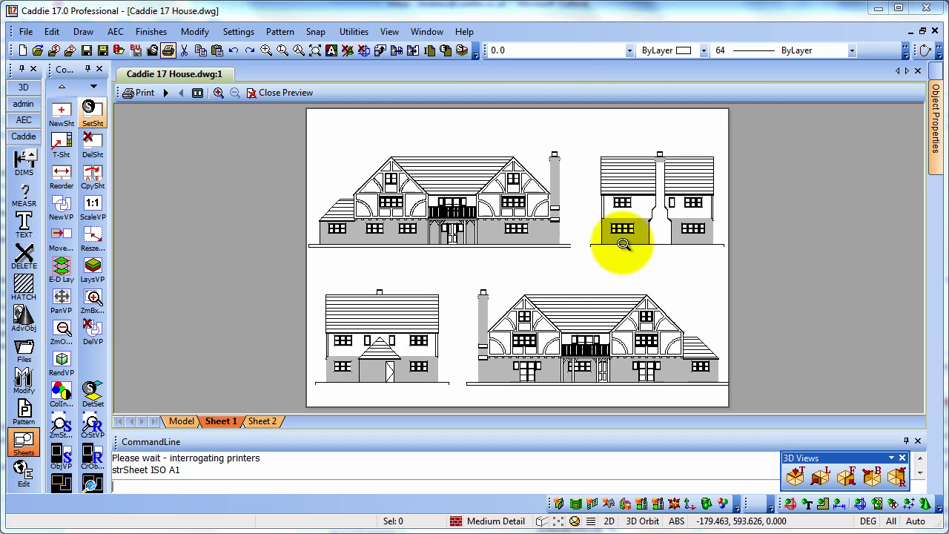
# Step: Close the print preview of Sheet 1 without printing
pyautogui.click(287, 92)
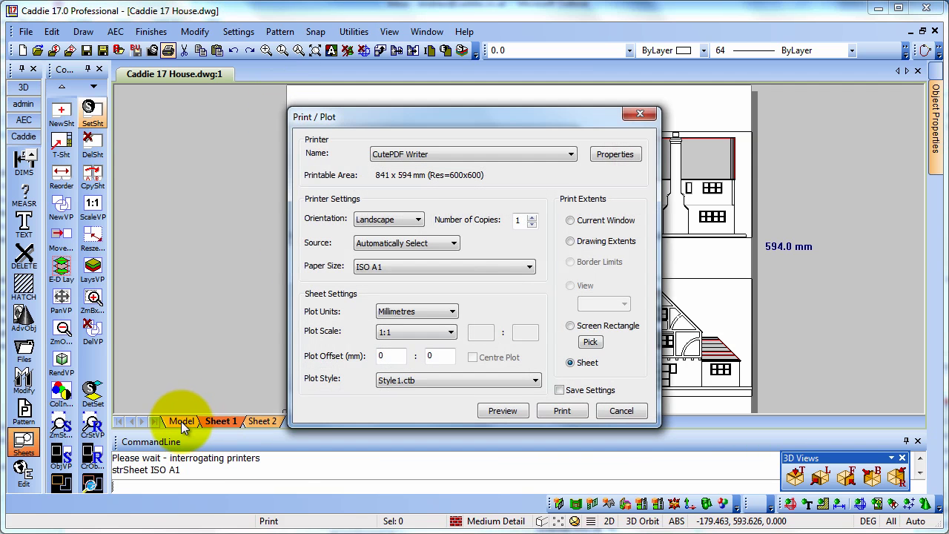
# Step: Cancel the Print / Plot dialog and display the 3D house in model space as Hidden line
pyautogui.click(615, 412)
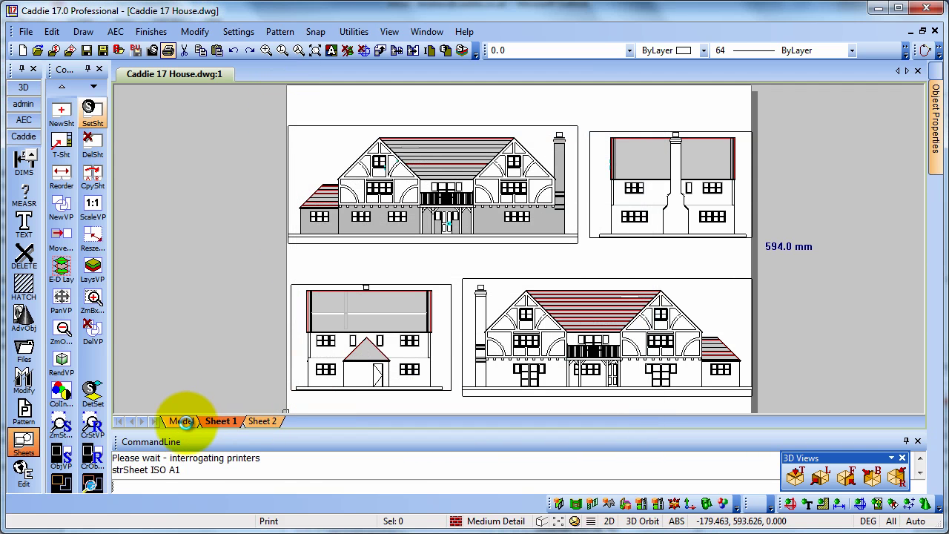
pyautogui.click(181, 421)
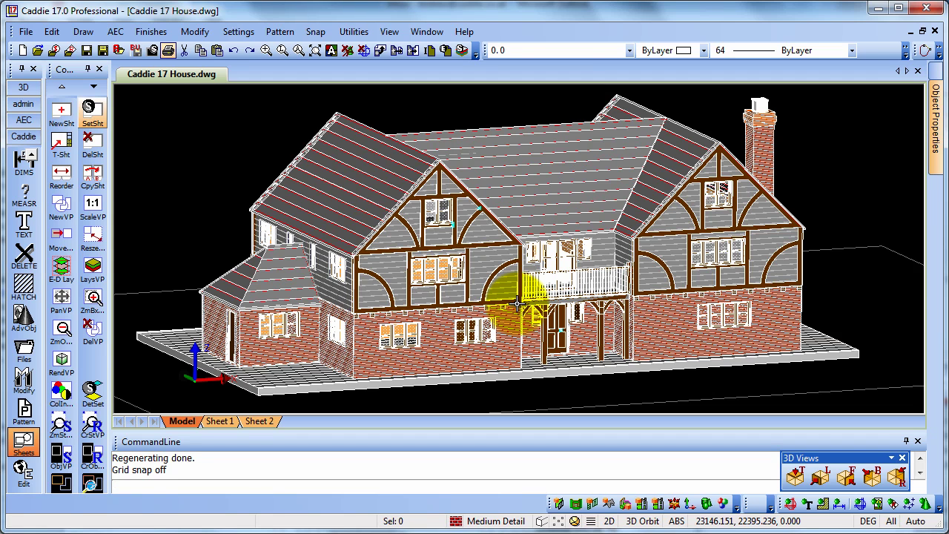
pyautogui.click(575, 521)
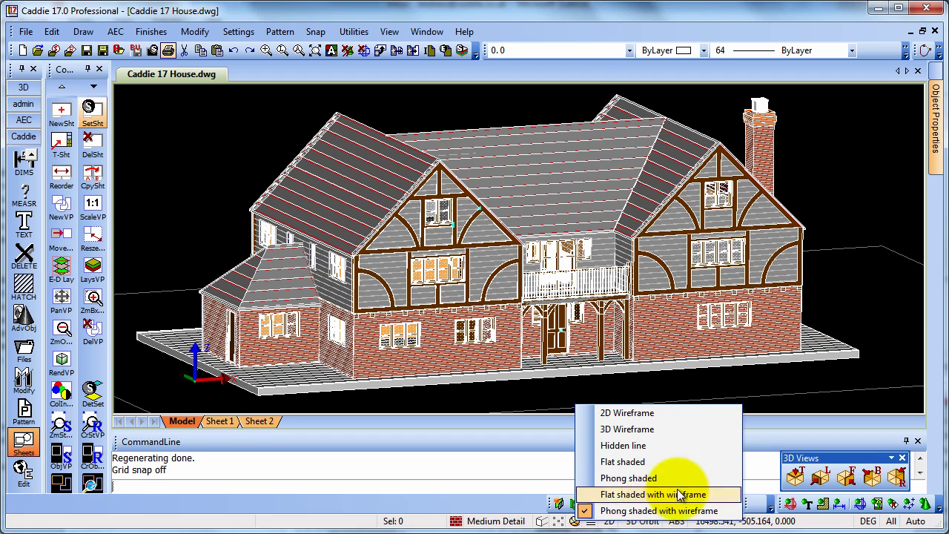
pyautogui.click(642, 447)
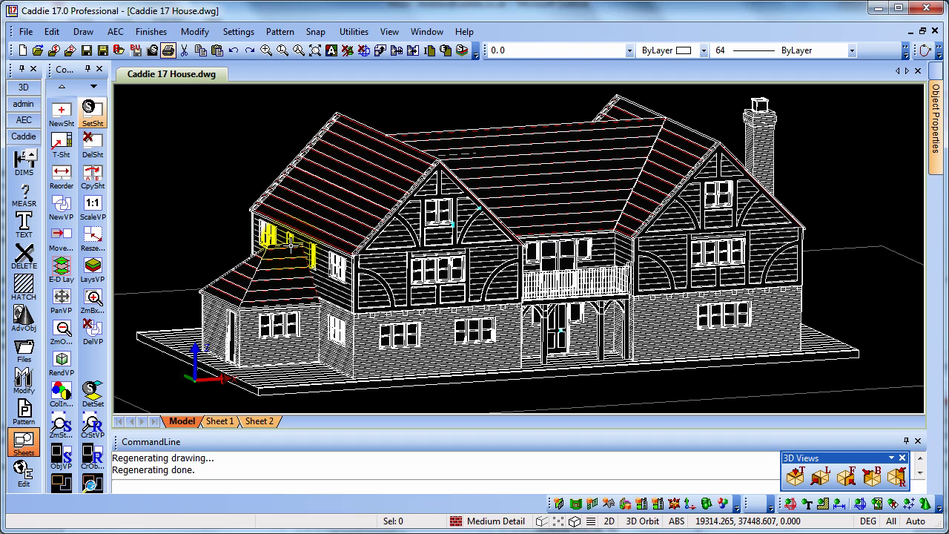
# Step: Cycle the house through front, rear, left and right elevations, ending on the front view
pyautogui.click(22, 95)
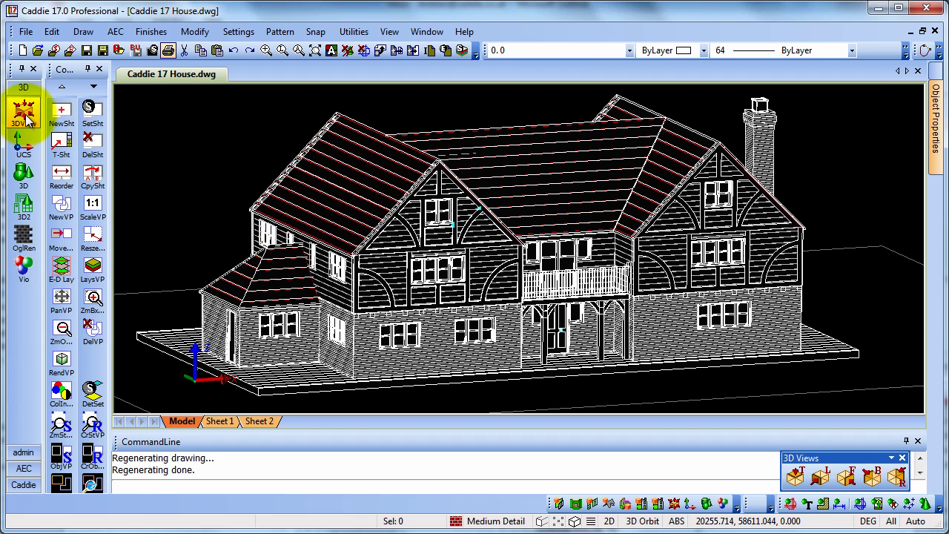
pyautogui.click(24, 111)
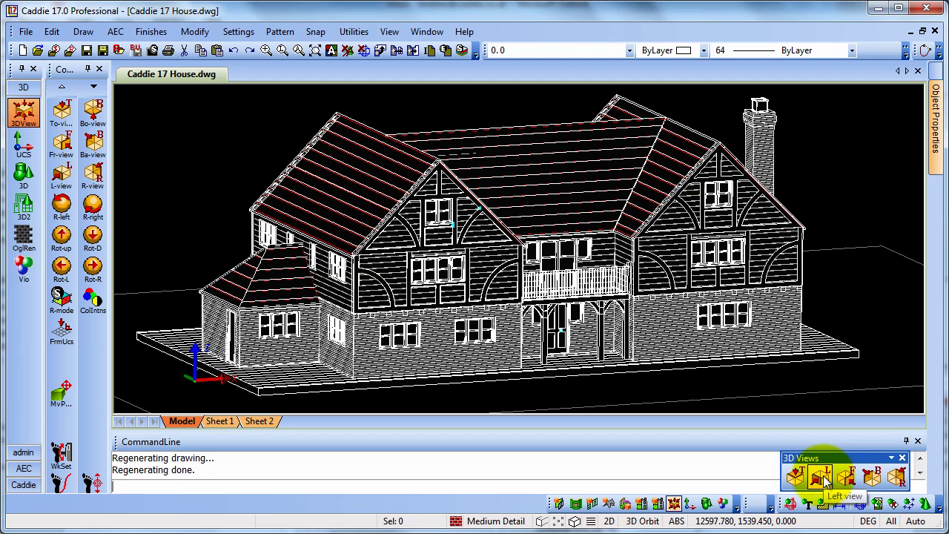
pyautogui.click(847, 476)
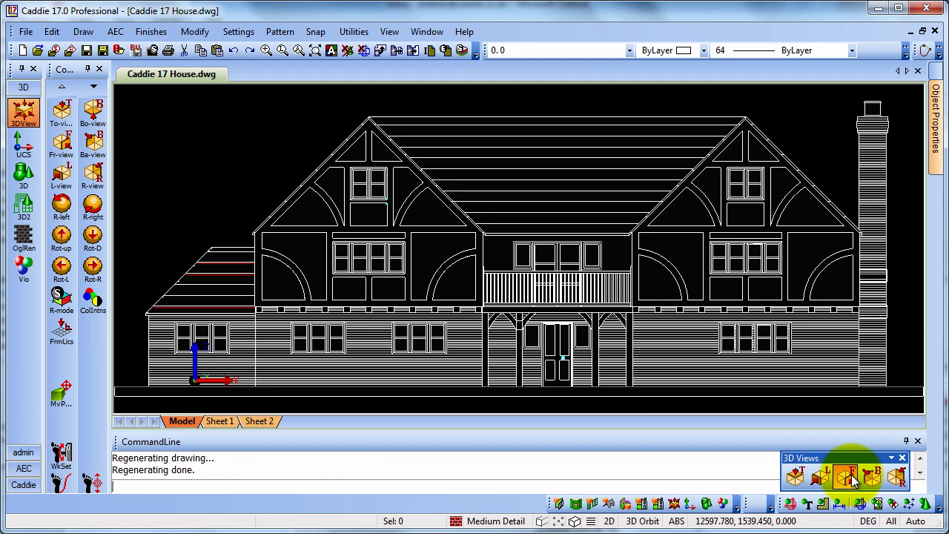
pyautogui.click(871, 477)
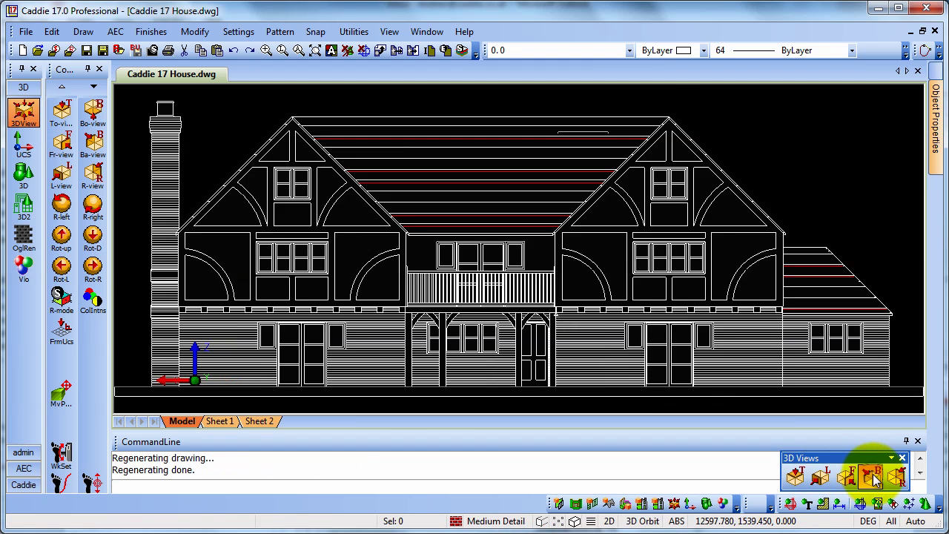
pyautogui.click(820, 478)
pyautogui.click(896, 476)
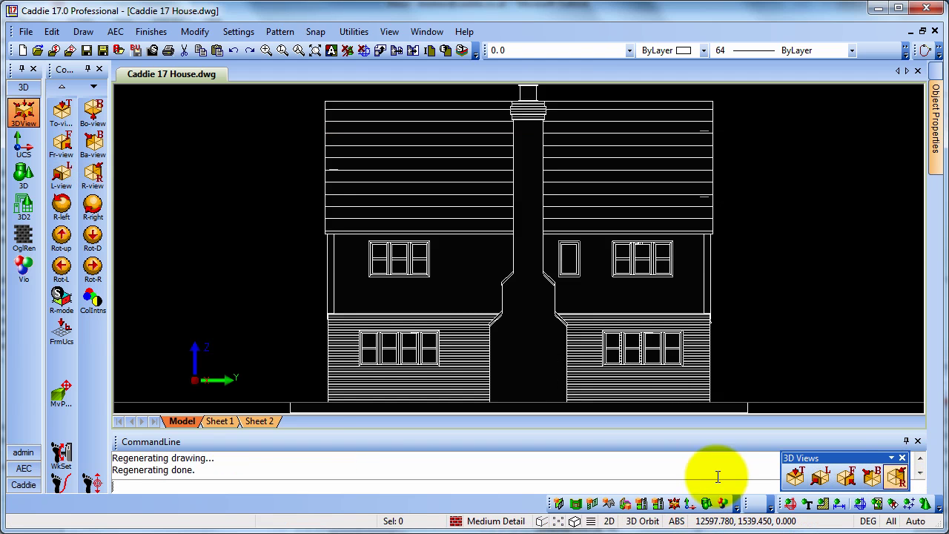
pyautogui.click(845, 476)
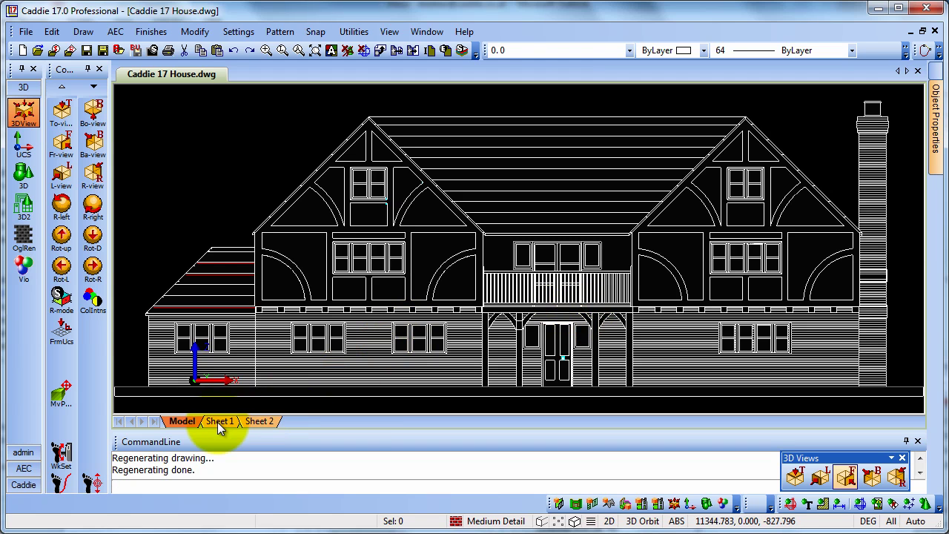
# Step: Switch to the blank Sheet 2 and bring up its Sheet... context submenu from the Caddie Sheets tools
pyautogui.click(257, 421)
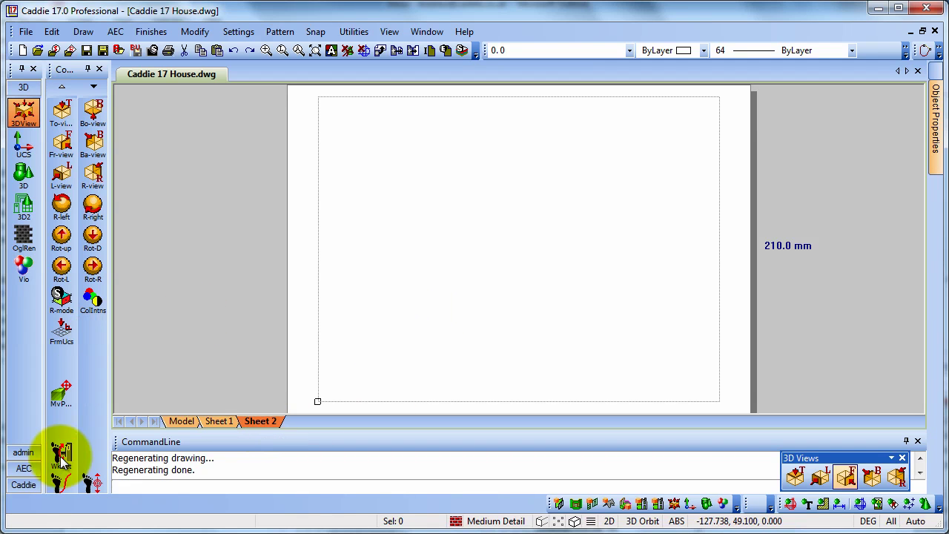
pyautogui.click(23, 484)
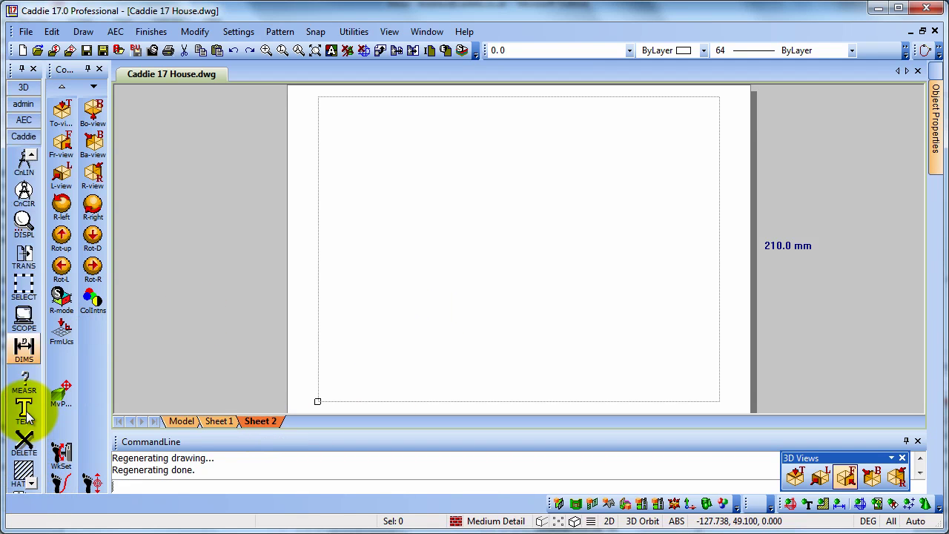
pyautogui.scroll(-3, 27, 419)
pyautogui.click(23, 443)
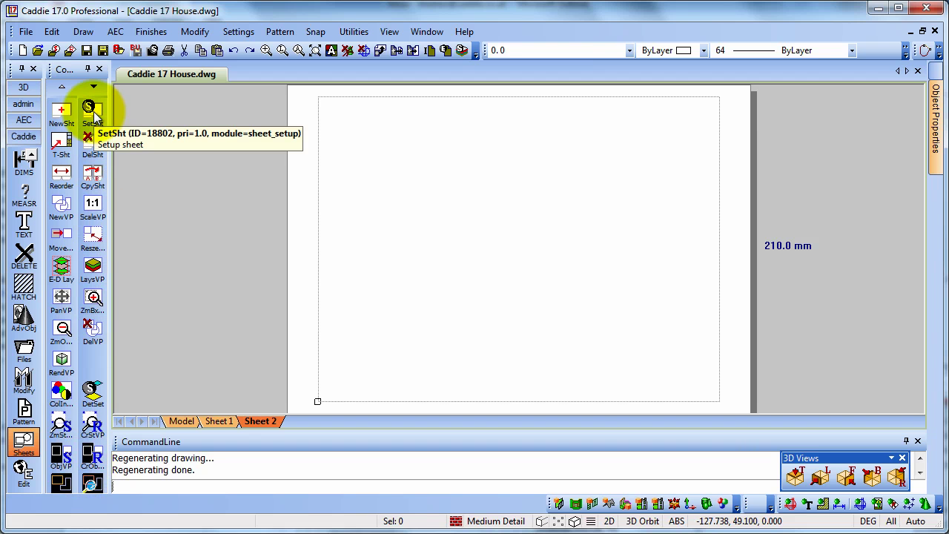
pyautogui.rightClick(503, 260)
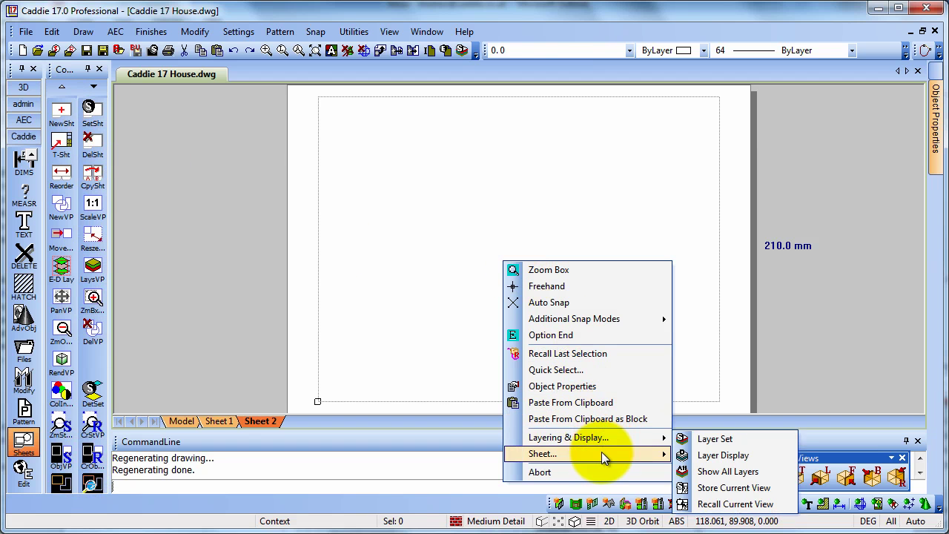
pyautogui.moveTo(601, 454)
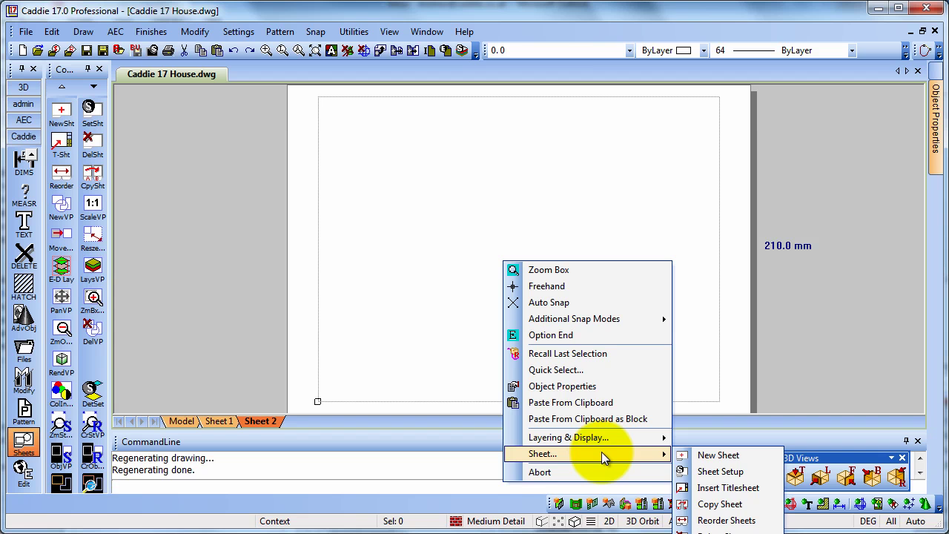
# Step: In Sheet Setup, set Sheet 2 to print on CutePDF Writer with ISO A1 paper
pyautogui.click(719, 472)
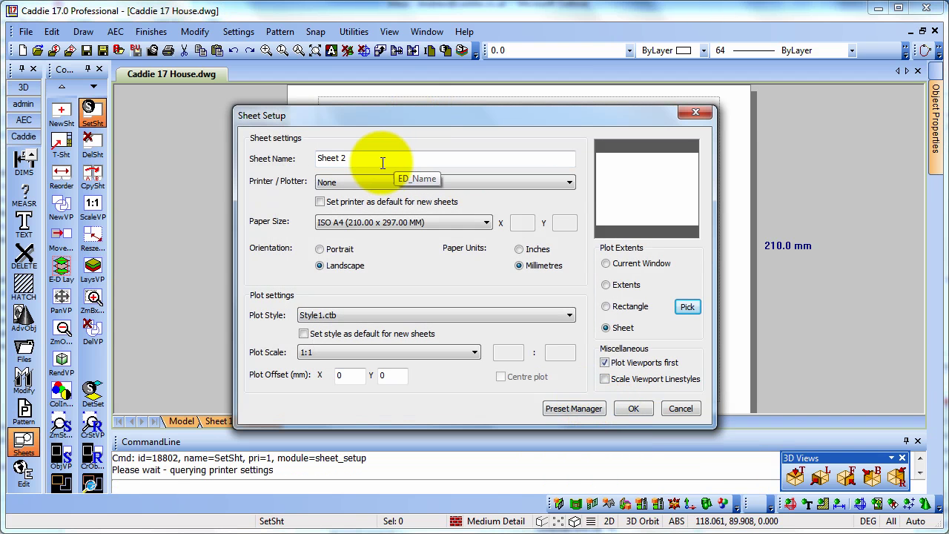
pyautogui.click(358, 183)
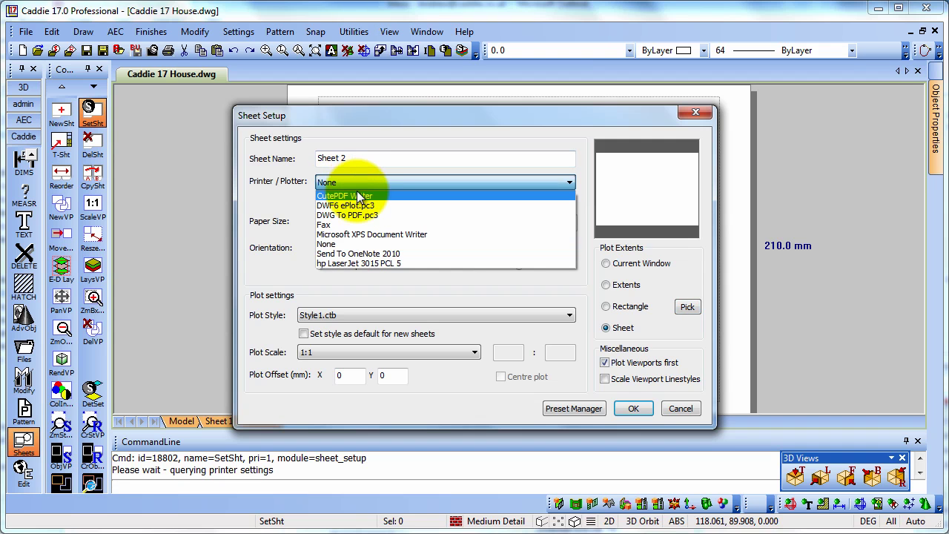
pyautogui.click(358, 196)
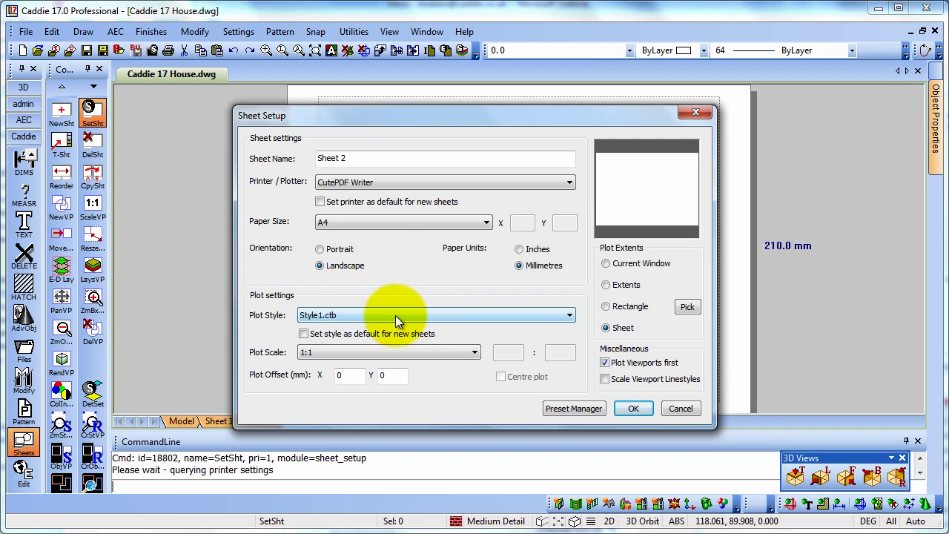
pyautogui.click(363, 222)
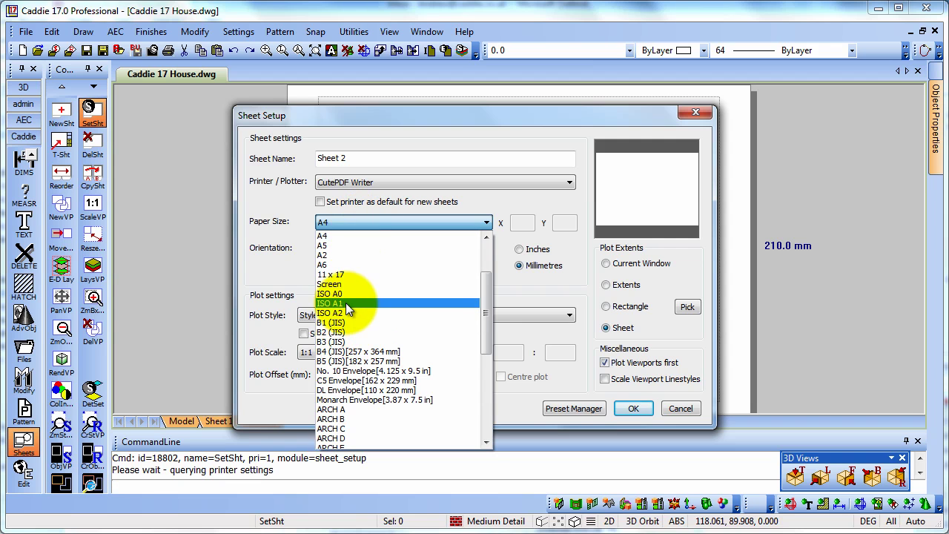
pyautogui.click(345, 303)
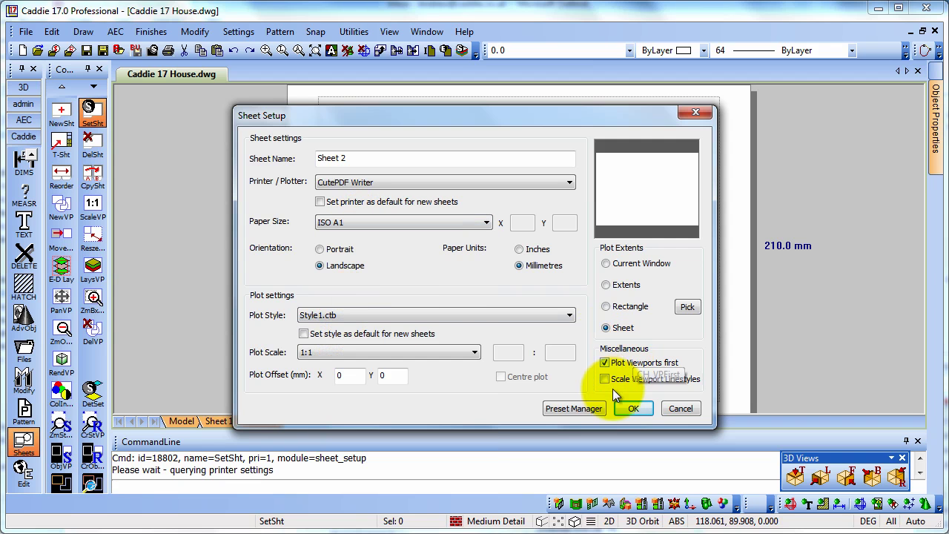
pyautogui.click(631, 407)
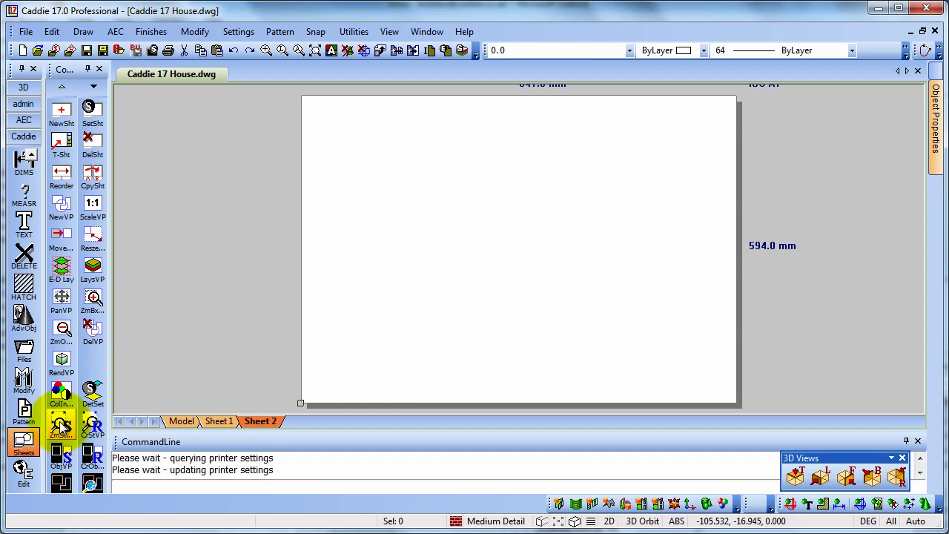
# Step: Create a 1:50 front-elevation viewport on Sheet 2, placed near the top-left
pyautogui.click(61, 424)
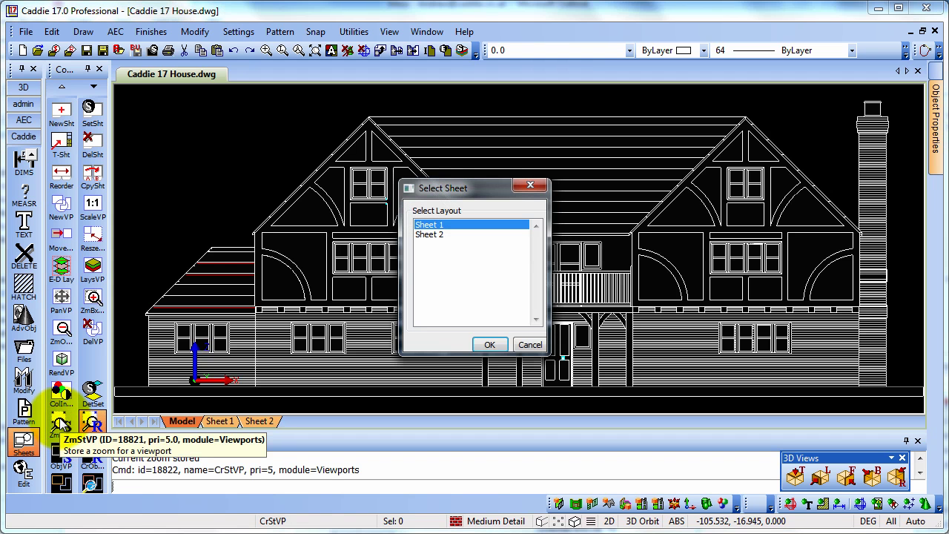
pyautogui.click(431, 235)
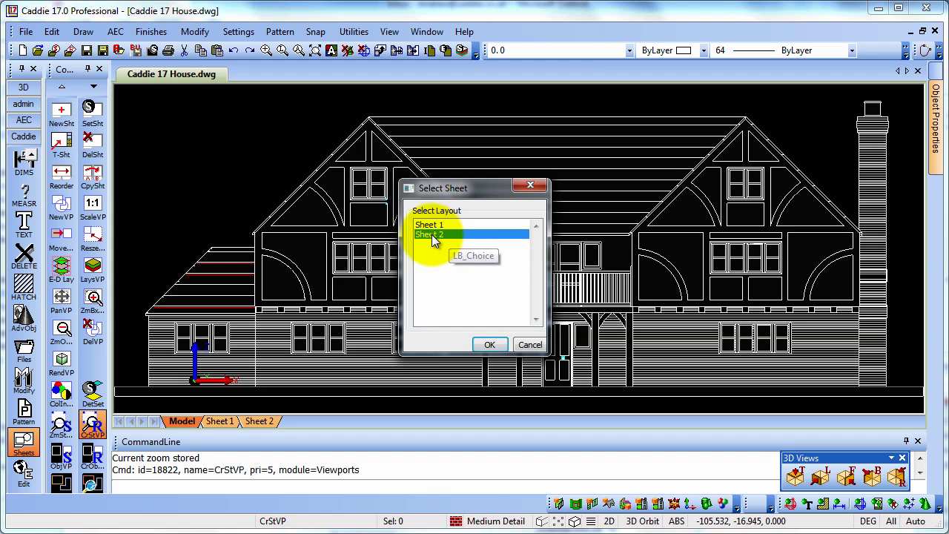
pyautogui.click(494, 341)
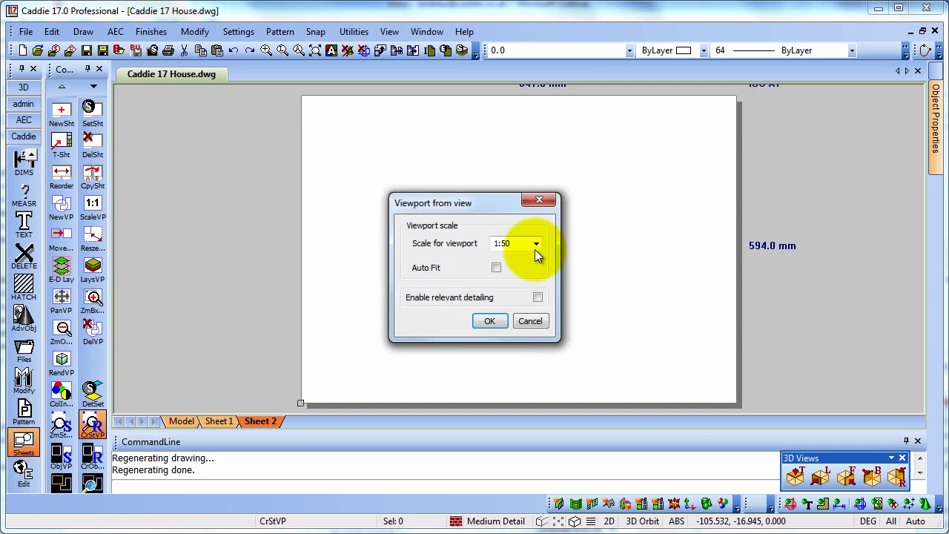
pyautogui.click(493, 322)
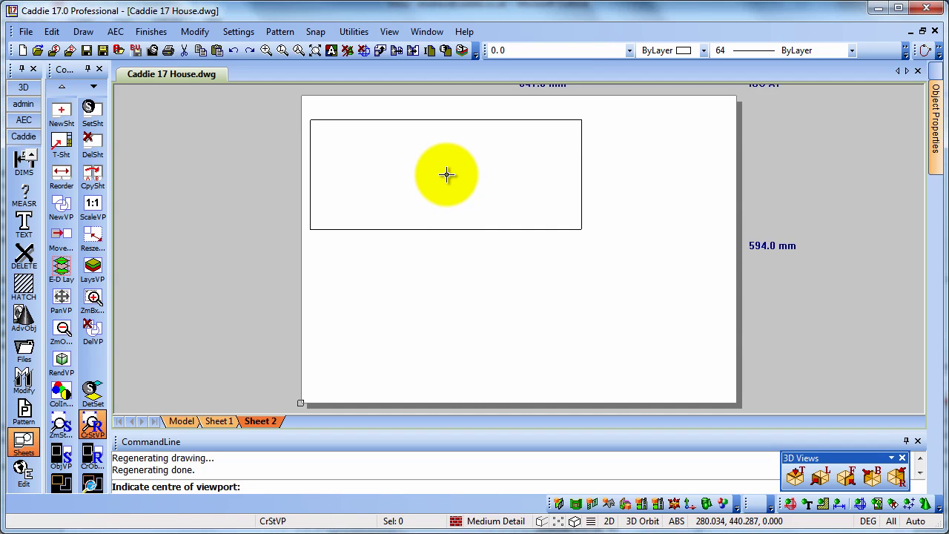
pyautogui.click(438, 173)
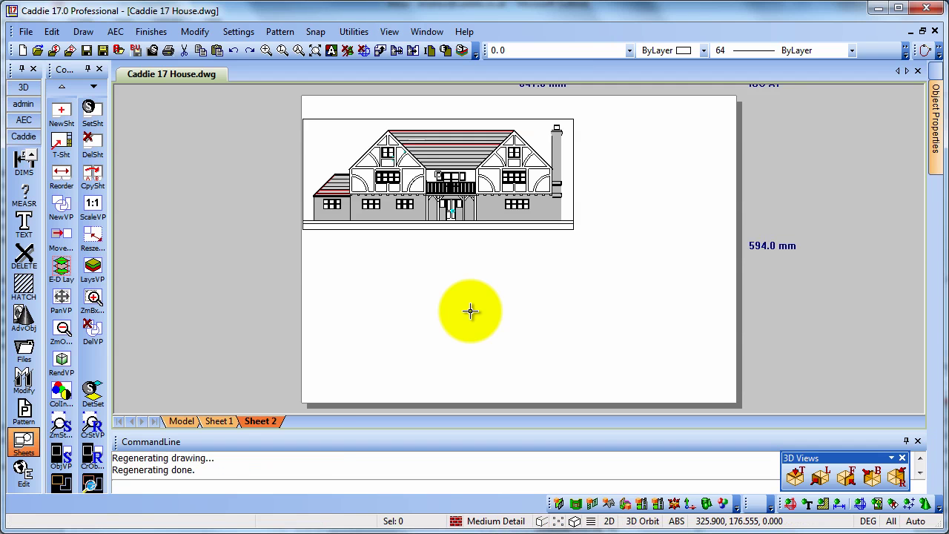
# Step: Switch the model to the right-side elevation and start a 1:50 viewport of it on Sheet 2
pyautogui.click(189, 422)
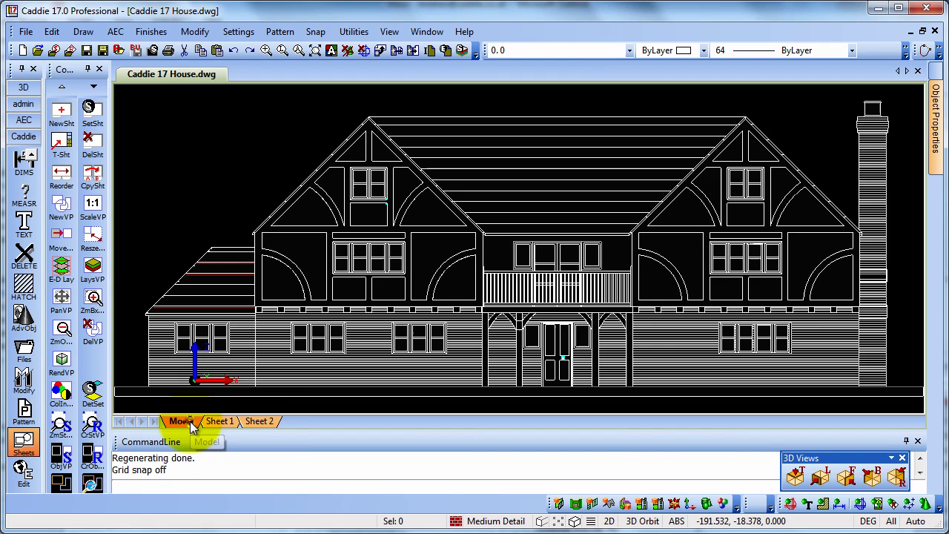
pyautogui.click(898, 477)
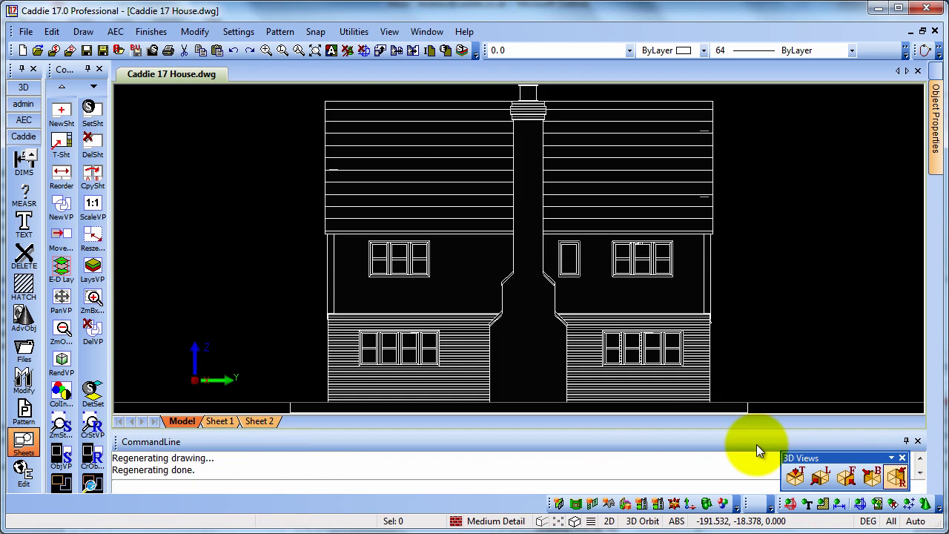
pyautogui.click(60, 424)
pyautogui.click(92, 424)
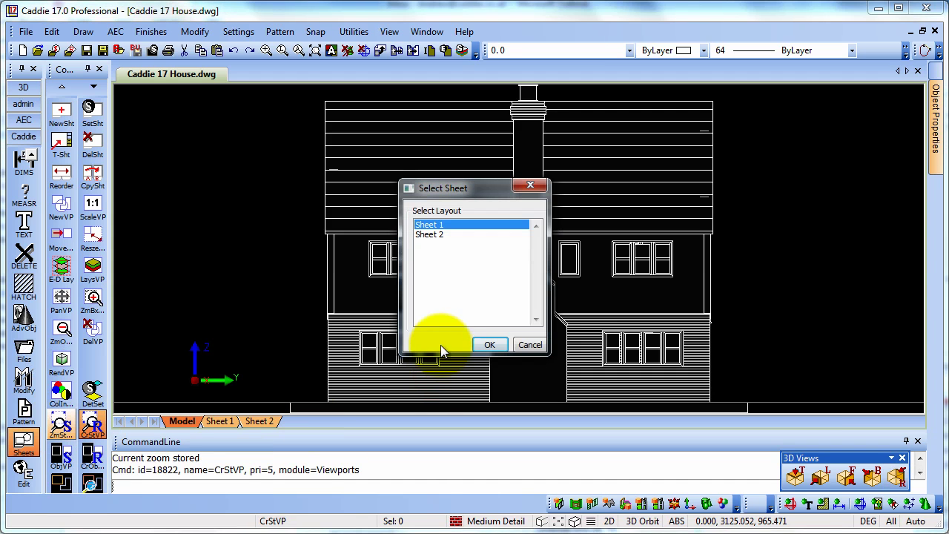
pyautogui.click(437, 234)
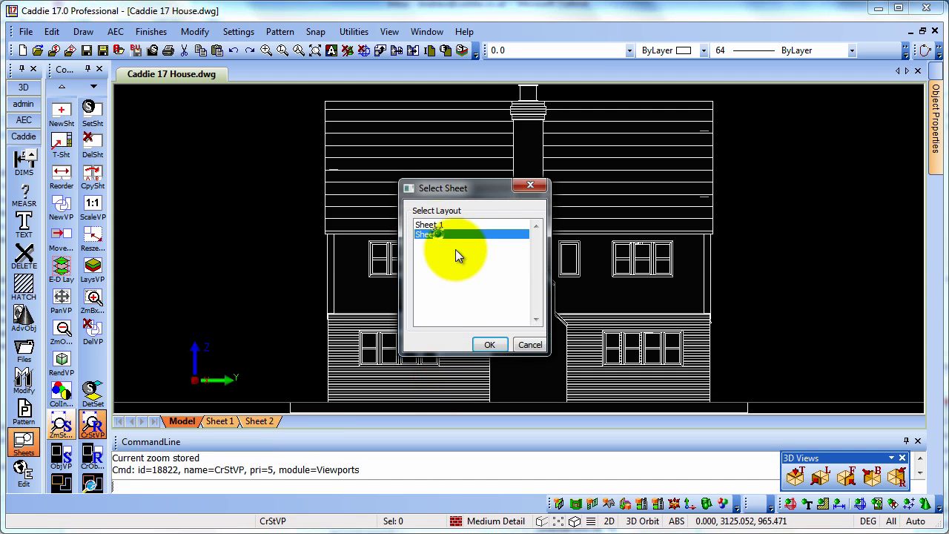
pyautogui.click(487, 343)
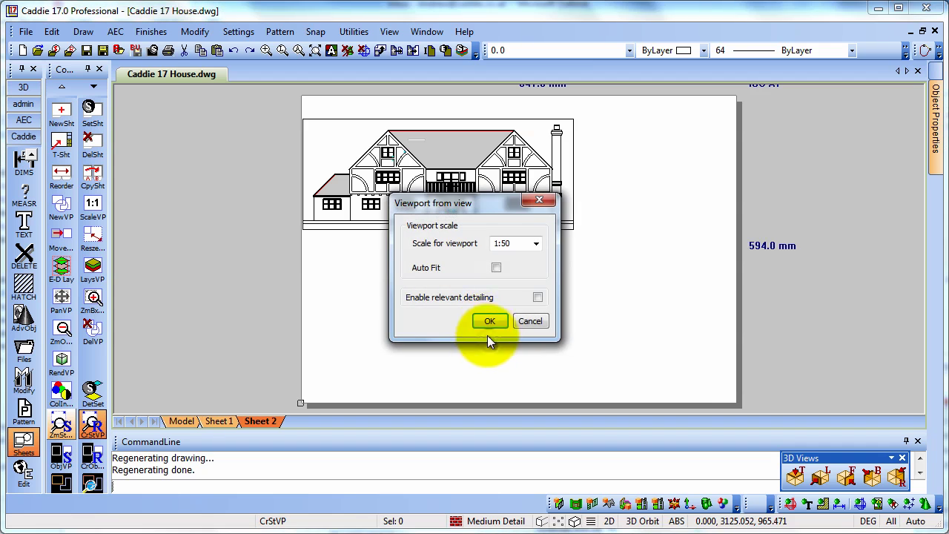
pyautogui.click(489, 322)
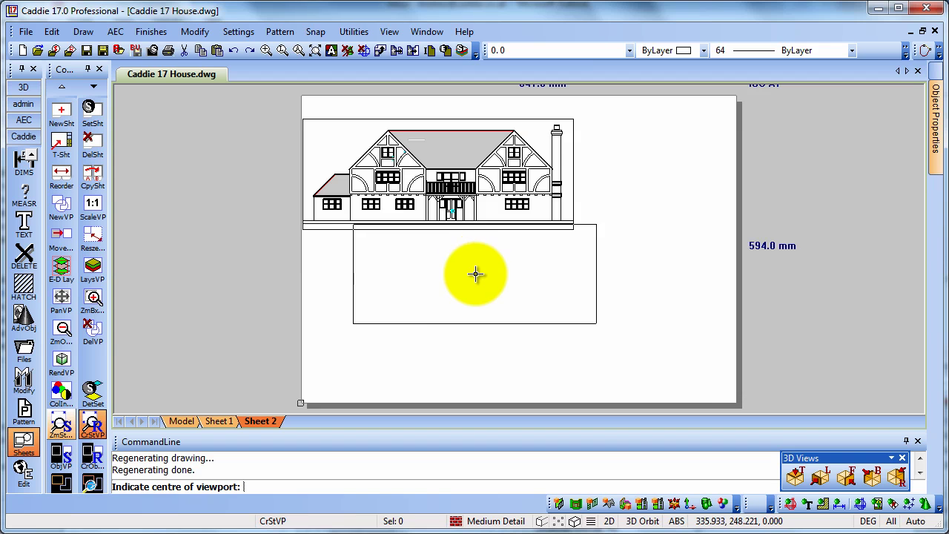
# Step: Place the right-side elevation viewport's centre using a Midpoint of Line snap
pyautogui.rightClick(444, 304)
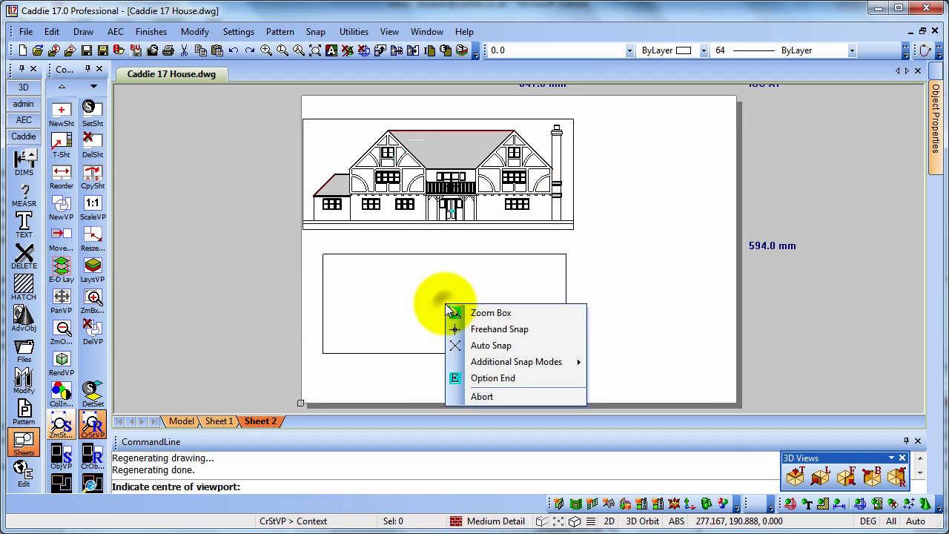
pyautogui.moveTo(527, 363)
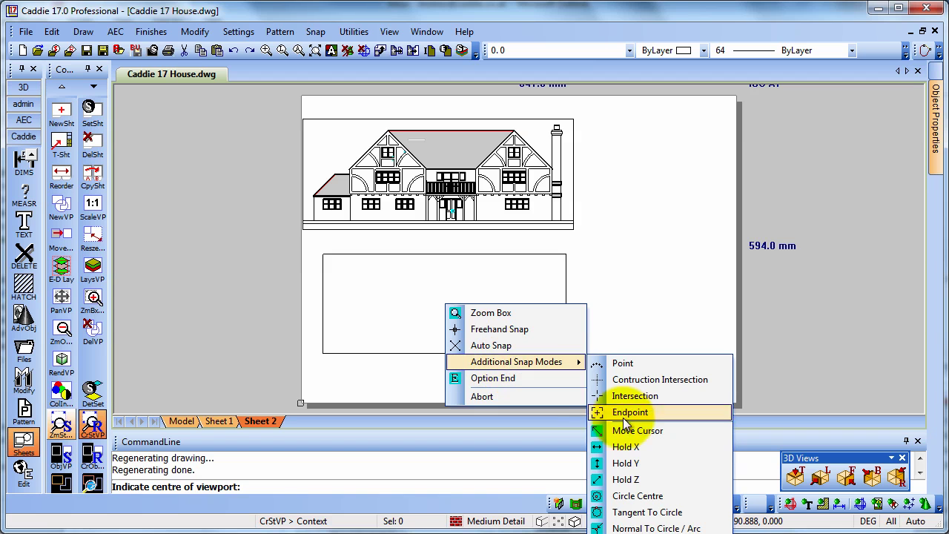
pyautogui.click(665, 527)
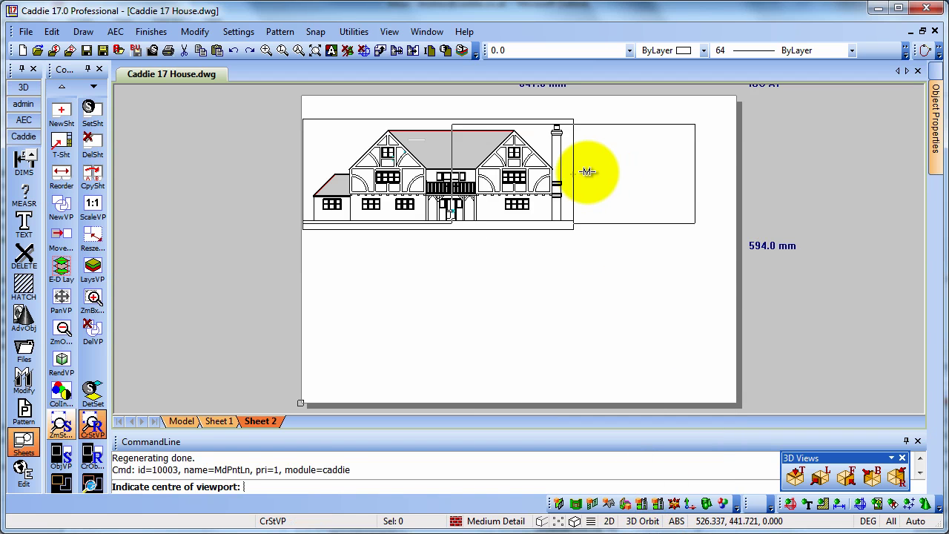
pyautogui.click(587, 171)
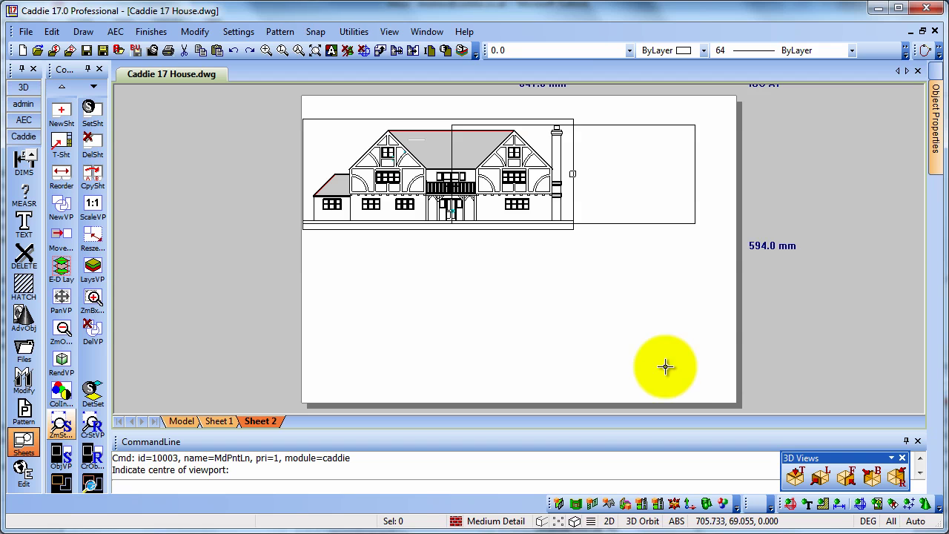
pyautogui.click(550, 359)
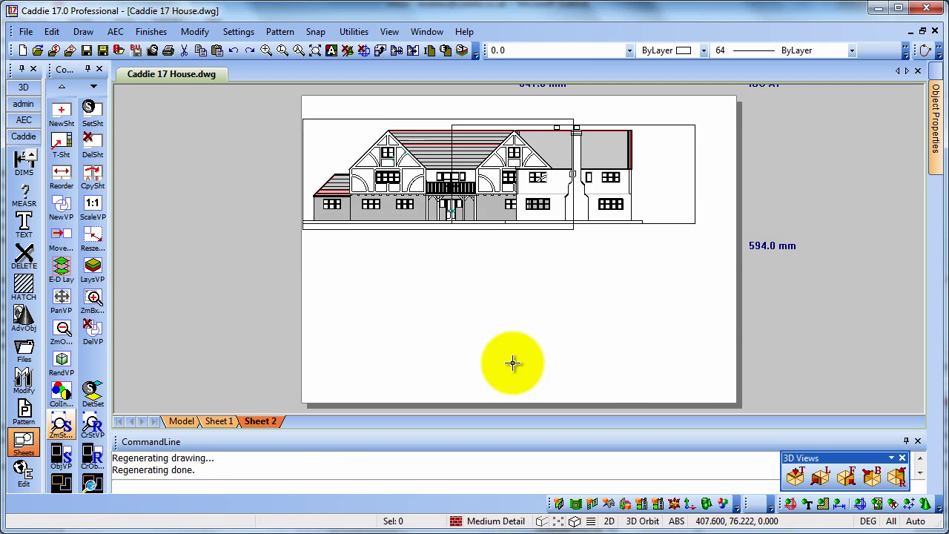
# Step: Move the side viewport beside the front elevation and trim its left and right edges to the house
pyautogui.click(632, 181)
pyautogui.click(573, 174)
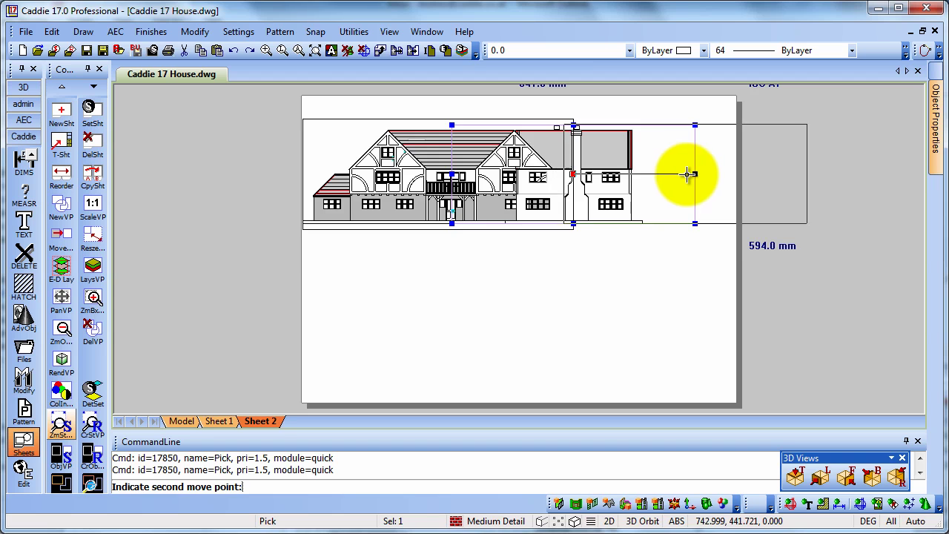
pyautogui.click(689, 174)
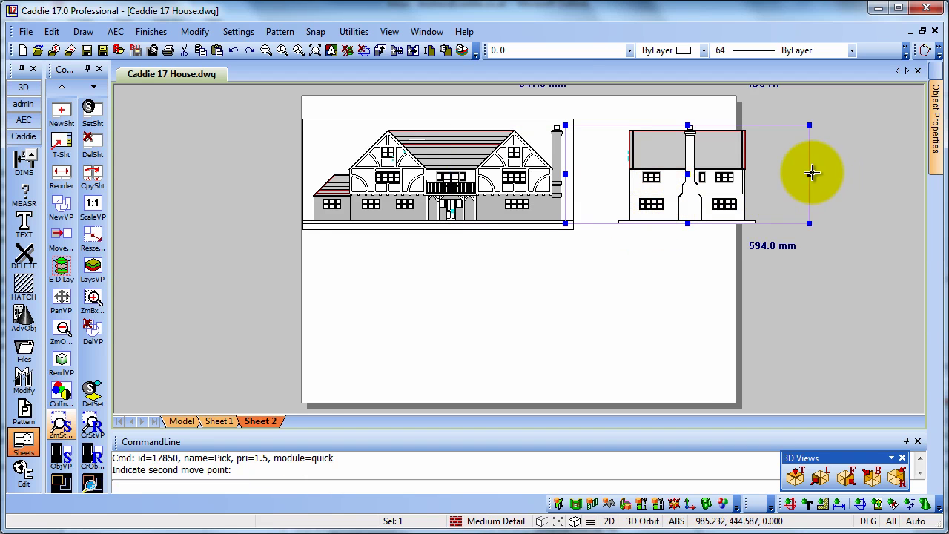
pyautogui.click(808, 174)
pyautogui.click(758, 174)
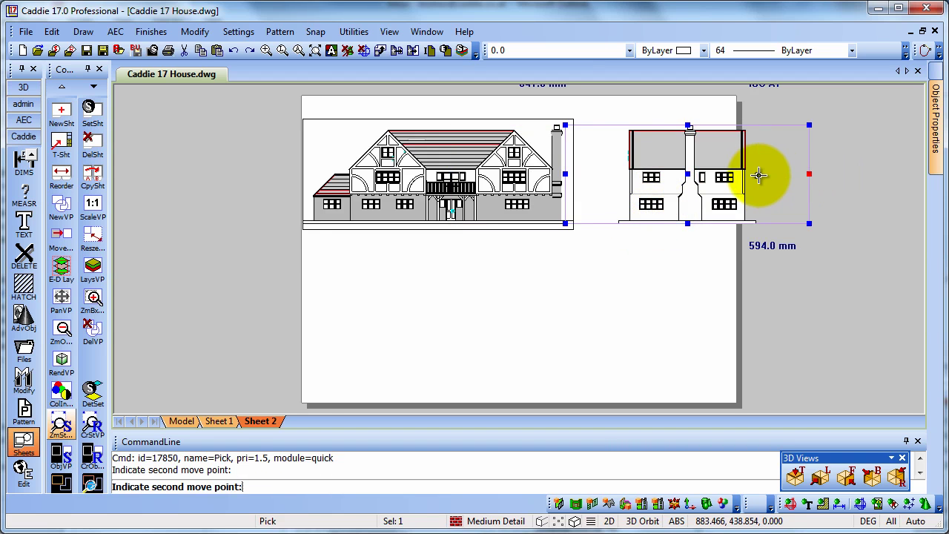
pyautogui.click(612, 176)
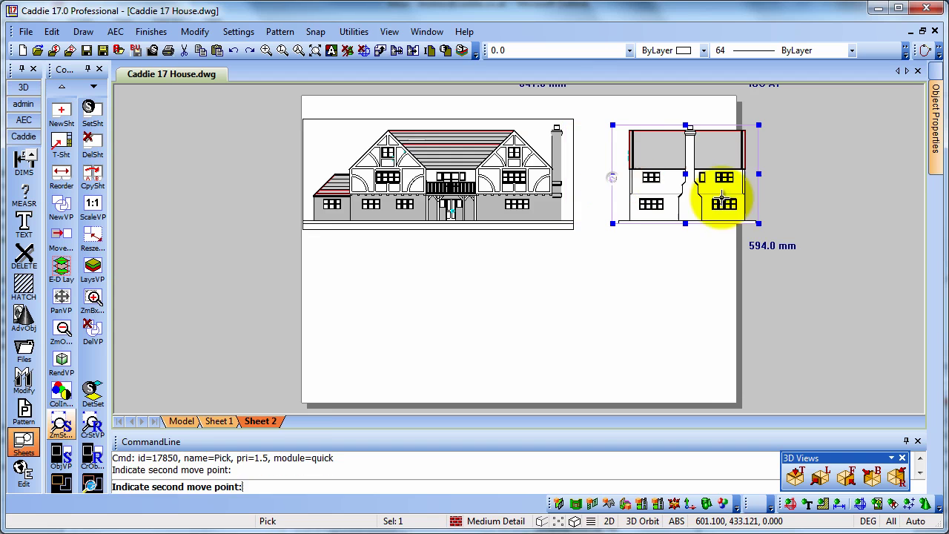
pyautogui.click(685, 174)
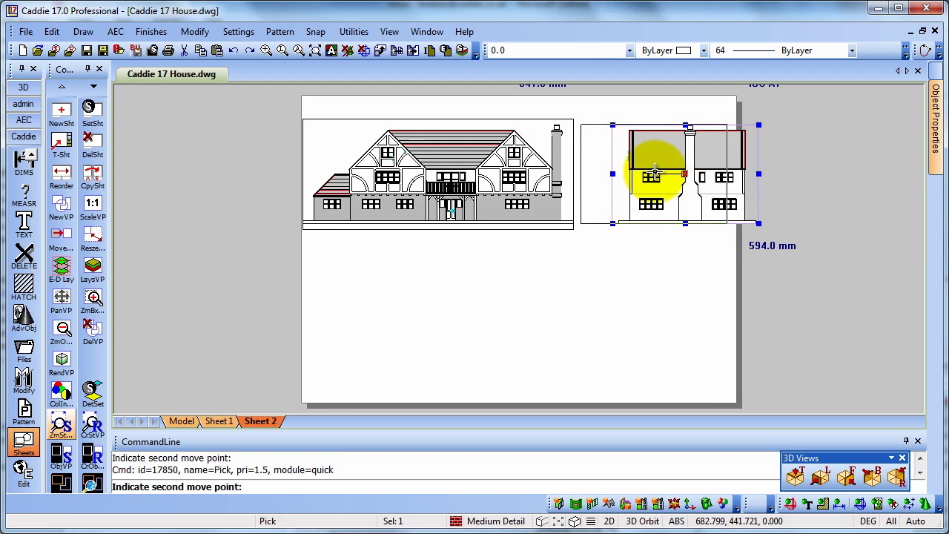
pyautogui.click(645, 170)
pyautogui.click(693, 274)
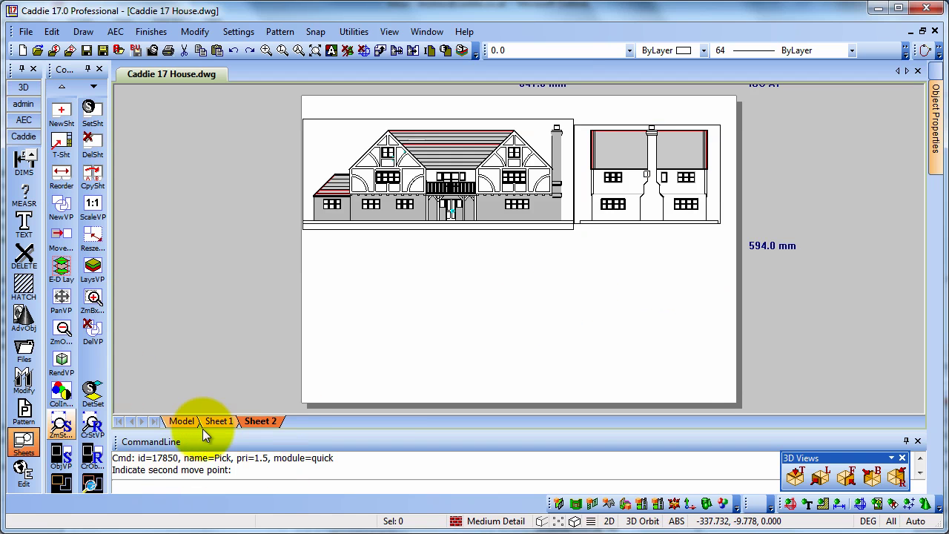
# Step: Add a rear-elevation viewport to Sheet 2 at the lower right, at the accepted scale
pyautogui.click(181, 421)
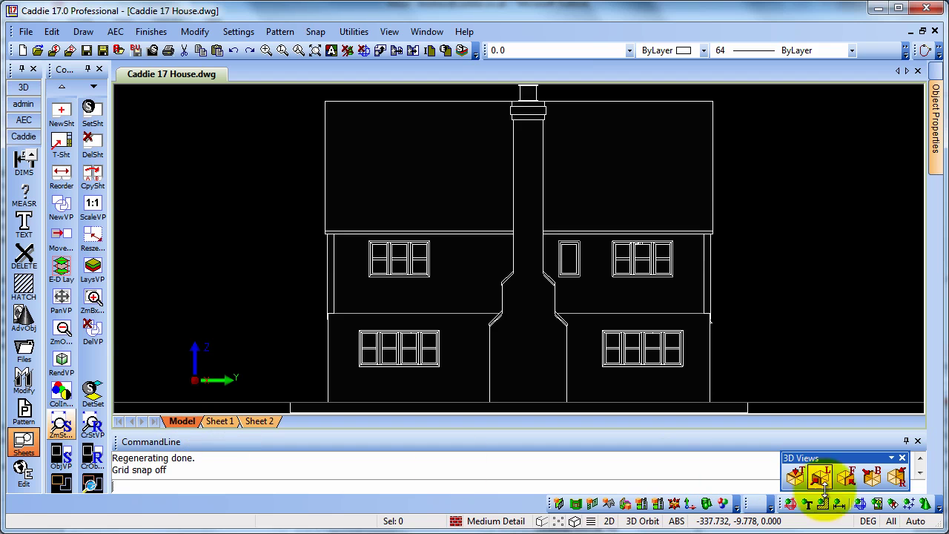
pyautogui.click(871, 478)
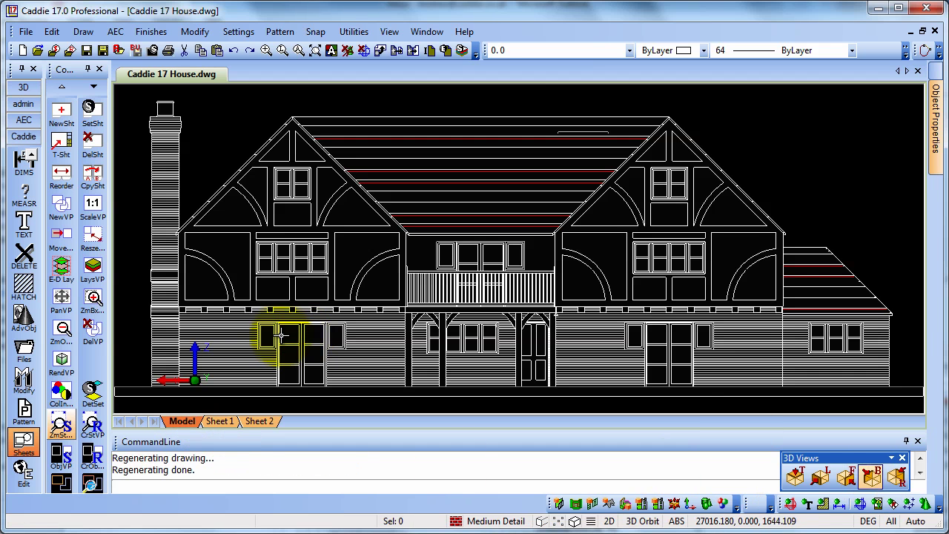
pyautogui.click(91, 424)
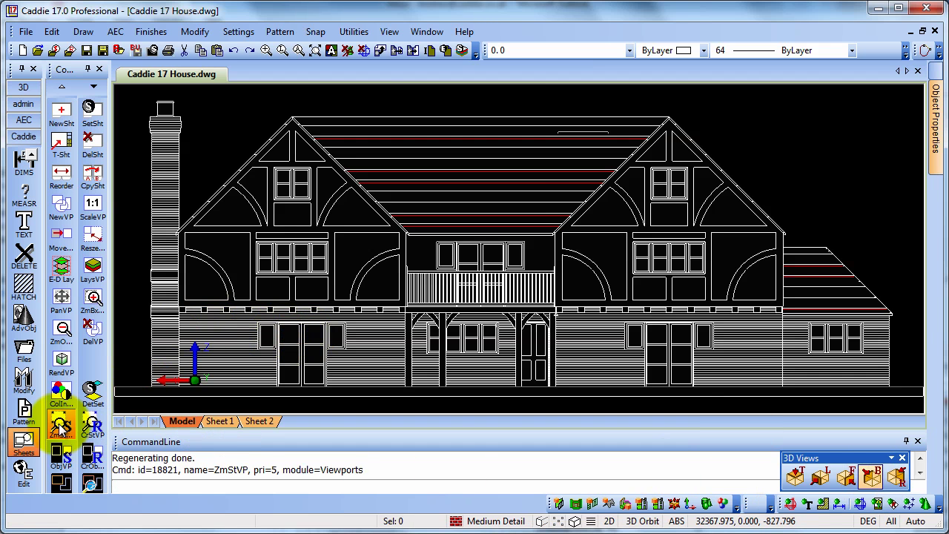
pyautogui.click(504, 234)
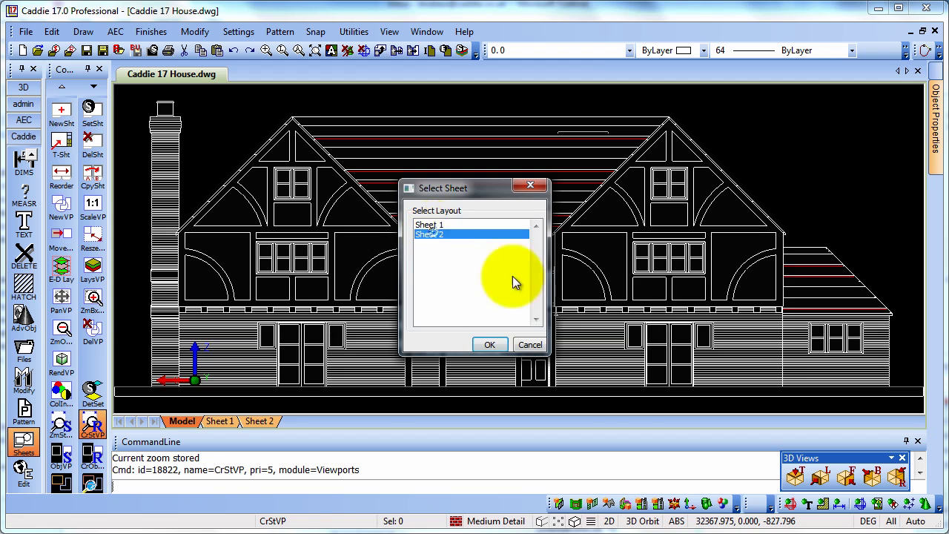
pyautogui.click(491, 344)
pyautogui.click(491, 320)
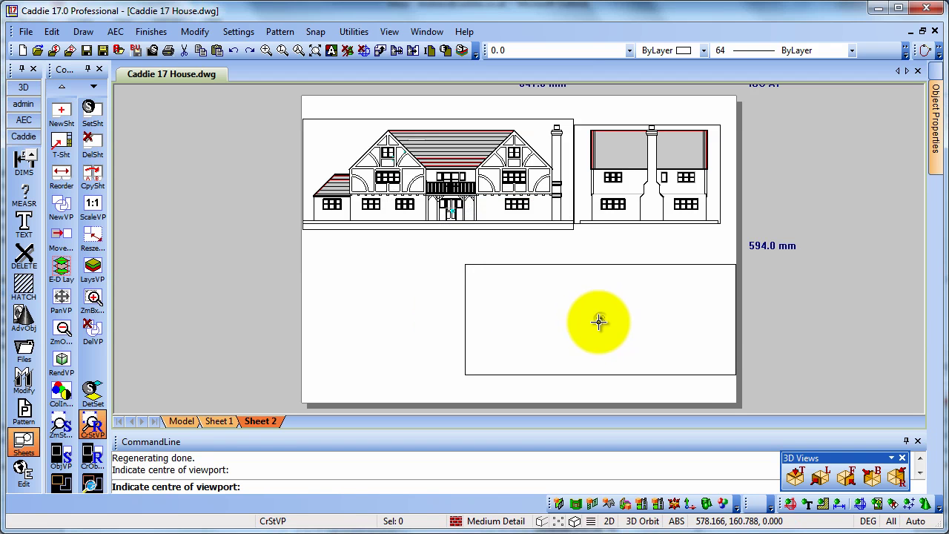
pyautogui.click(599, 319)
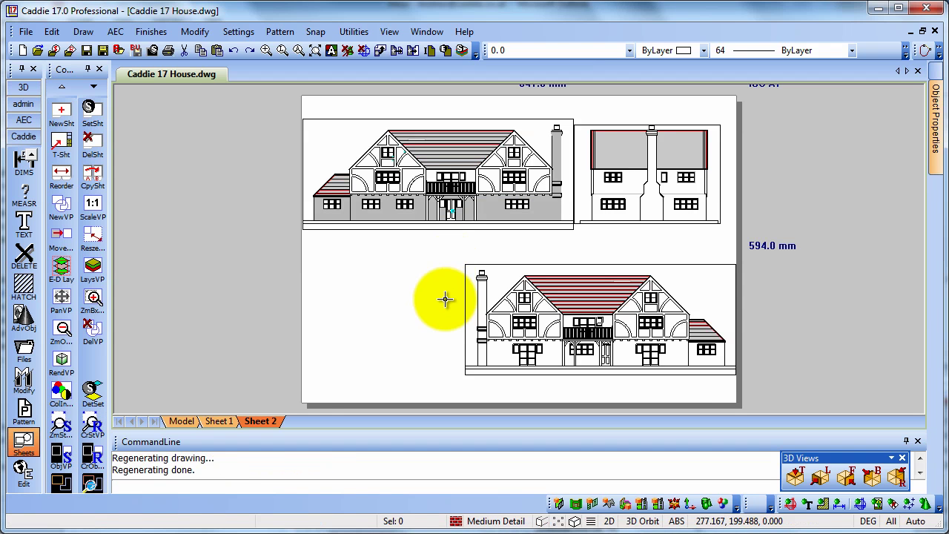
pyautogui.click(182, 421)
# Step: Create a 1:50 left-side elevation viewport on Sheet 2, centred with a Midpoint of Line snap
pyautogui.click(819, 477)
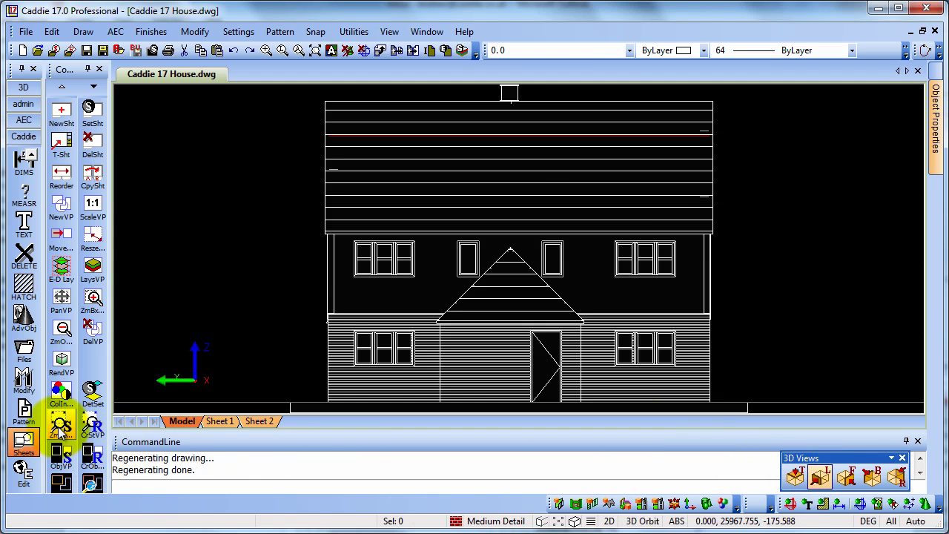
pyautogui.click(92, 424)
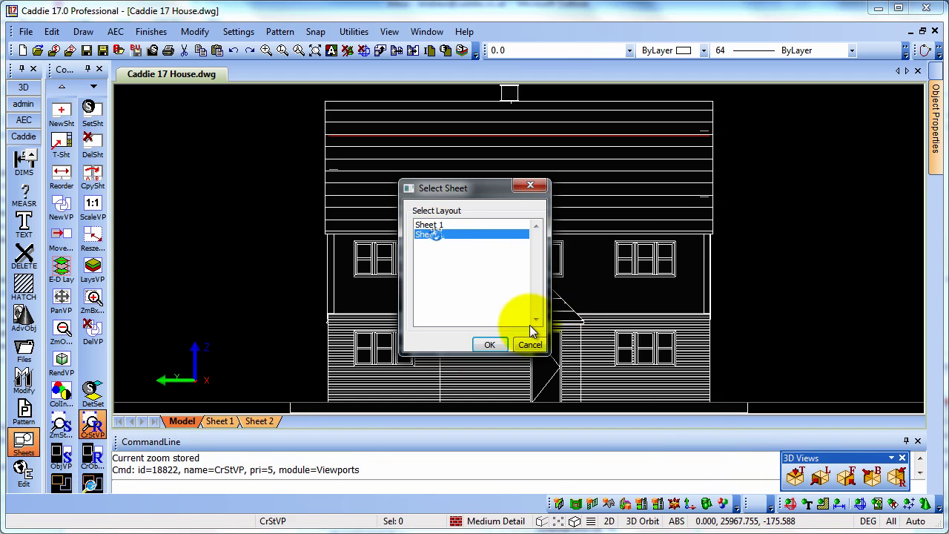
pyautogui.click(490, 345)
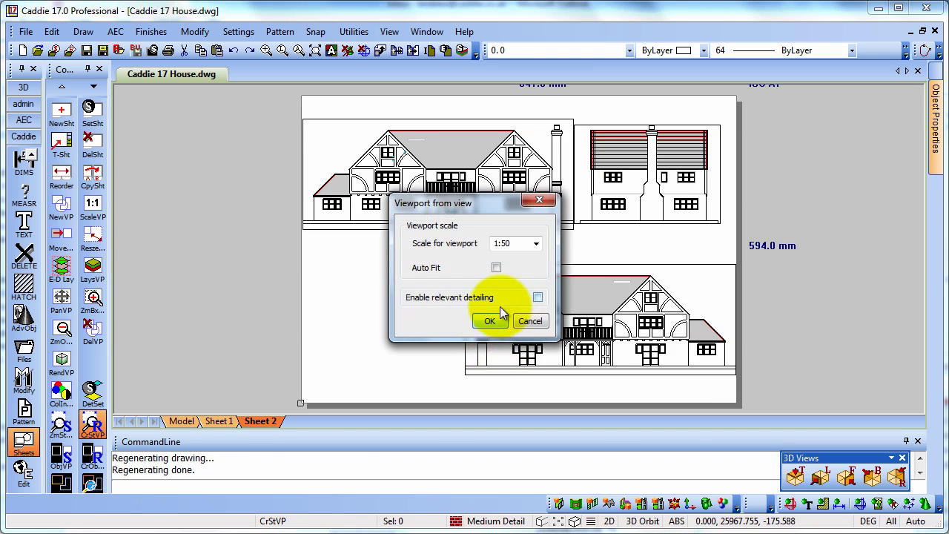
pyautogui.click(490, 319)
pyautogui.rightClick(420, 286)
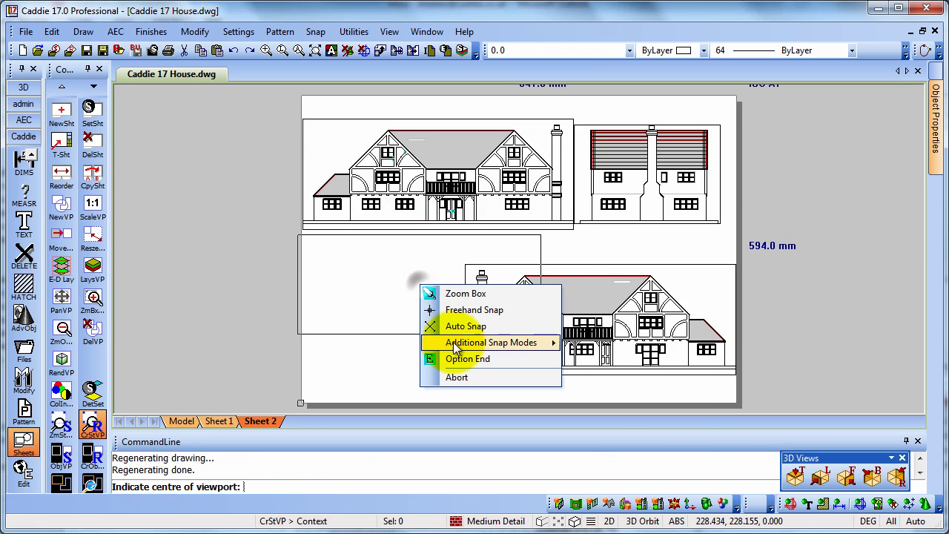
pyautogui.moveTo(455, 349)
pyautogui.click(577, 520)
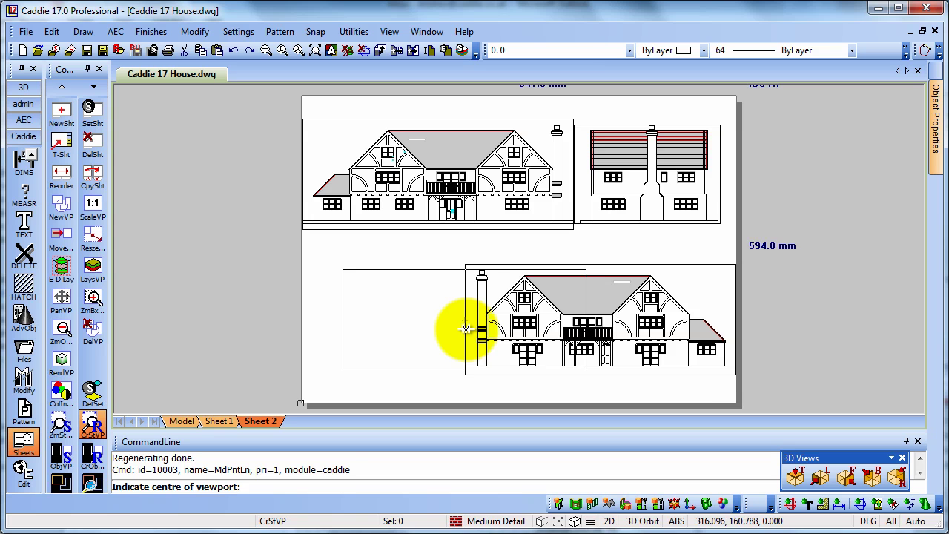
pyautogui.click(464, 328)
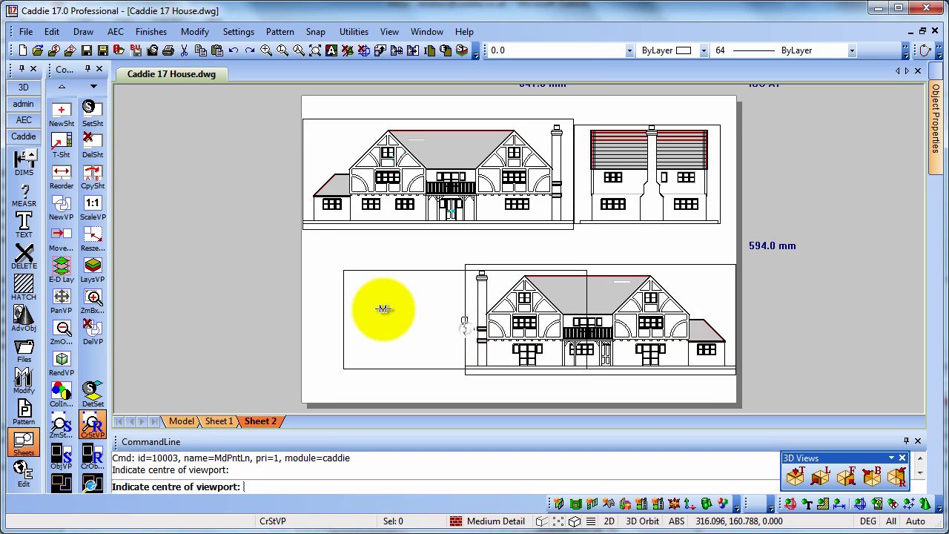
# Step: Shift the left-elevation viewport further left and trim its edges to frame the elevation
pyautogui.click(344, 314)
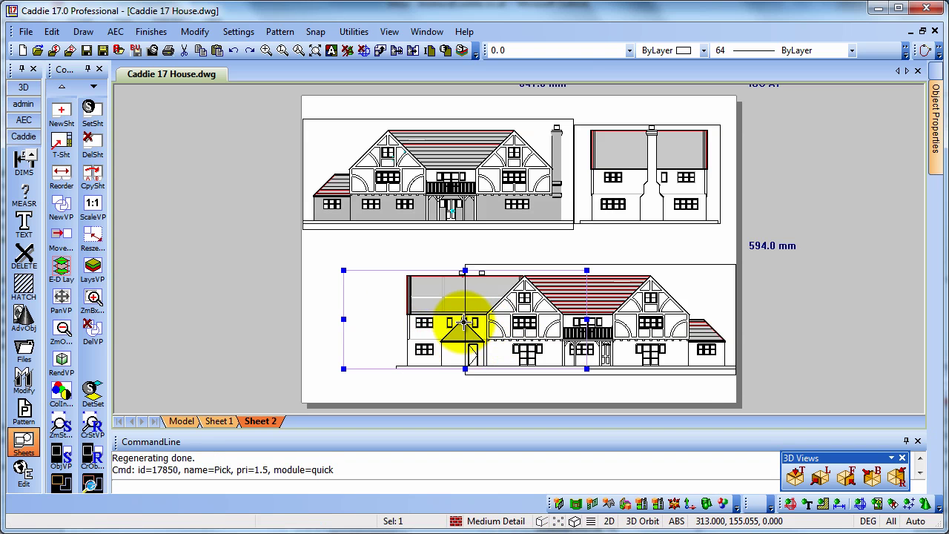
pyautogui.click(464, 320)
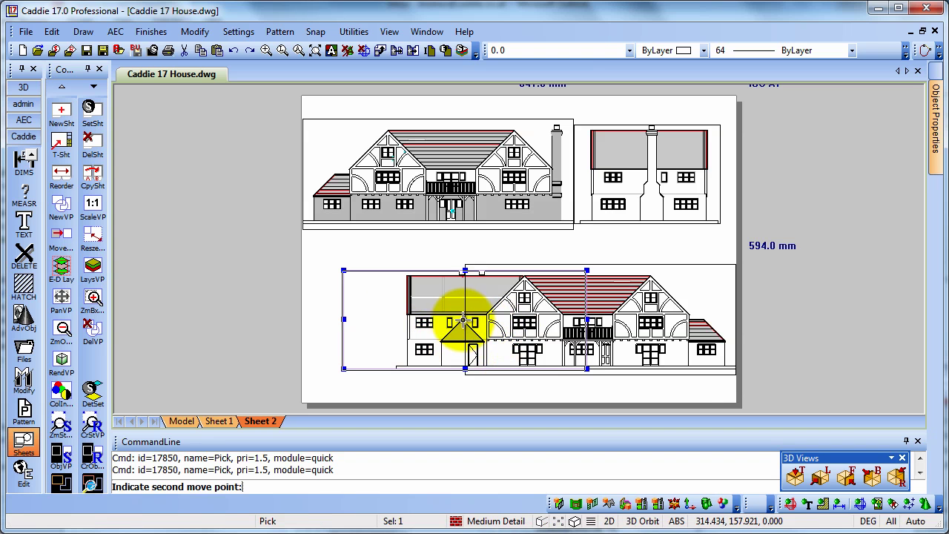
pyautogui.click(381, 322)
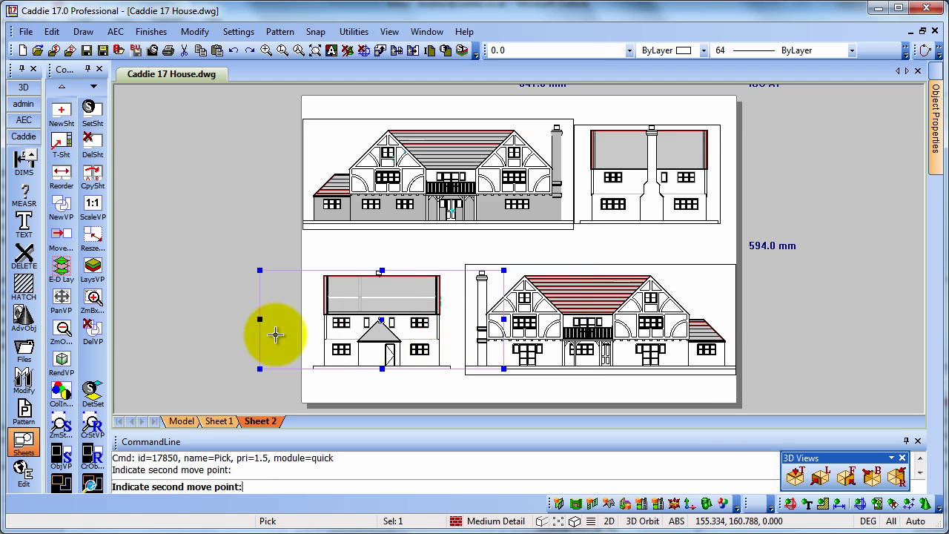
pyautogui.click(259, 319)
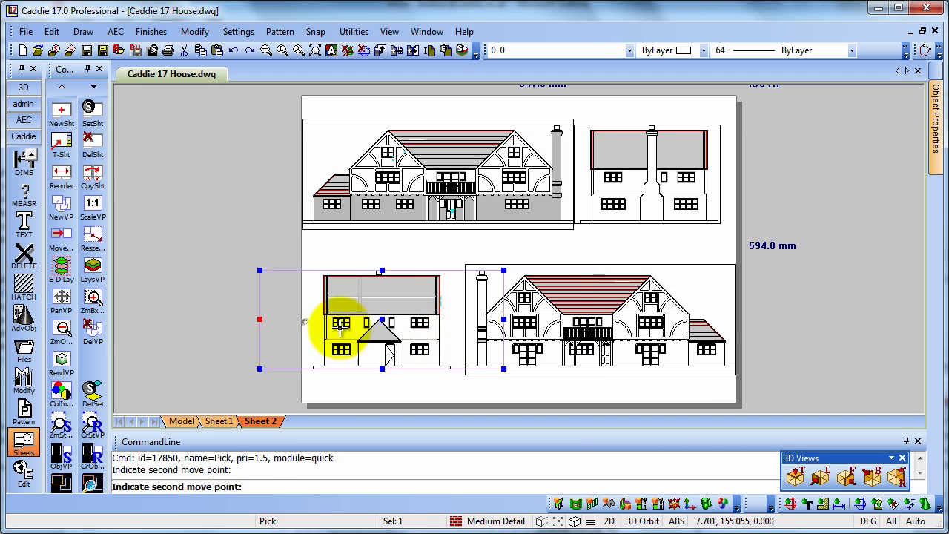
pyautogui.click(503, 318)
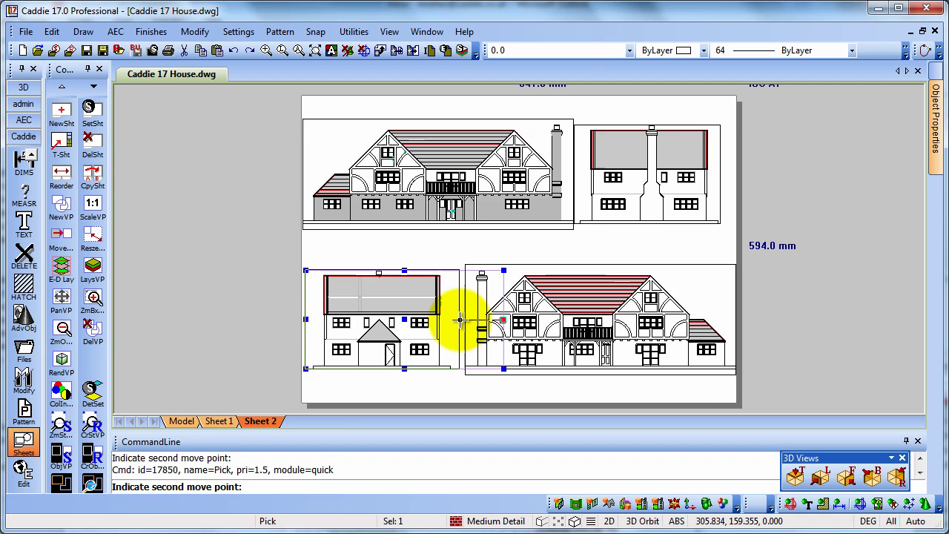
pyautogui.click(461, 319)
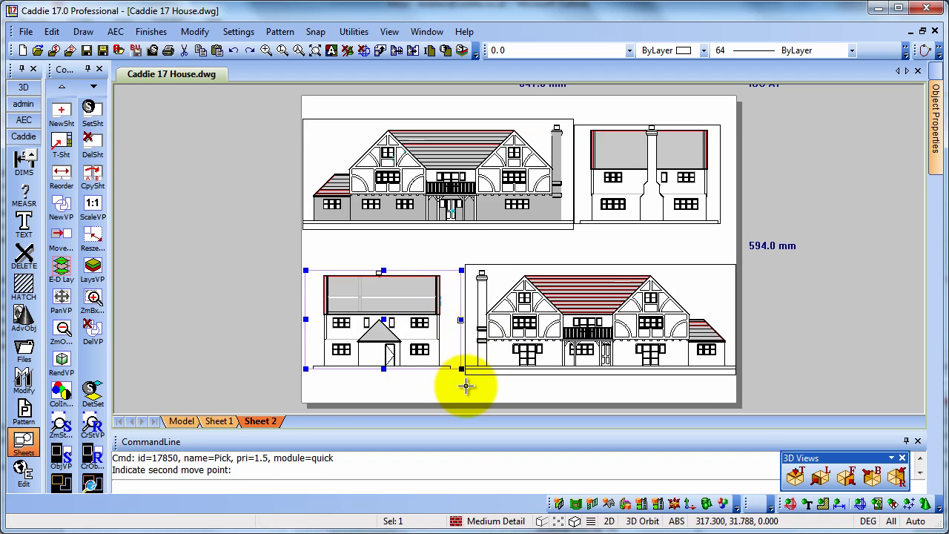
pyautogui.click(169, 50)
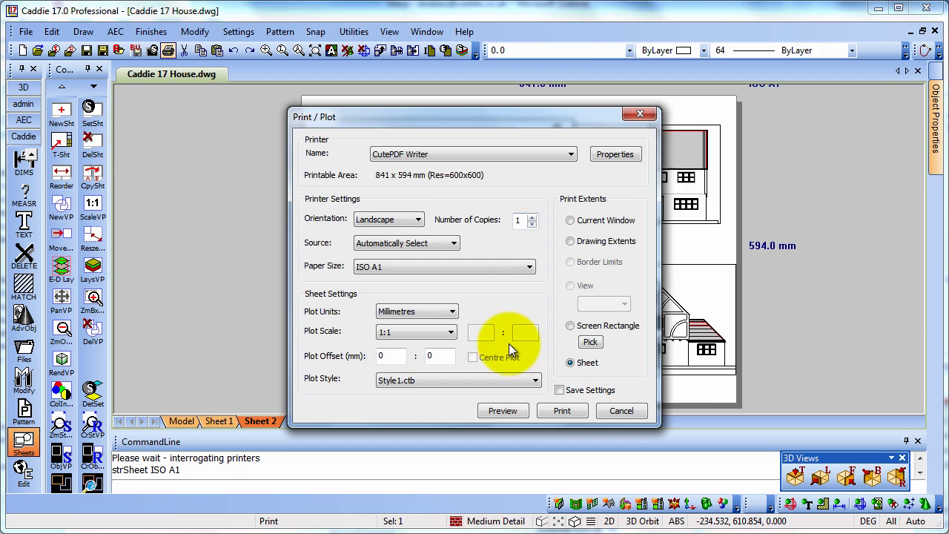
pyautogui.click(504, 409)
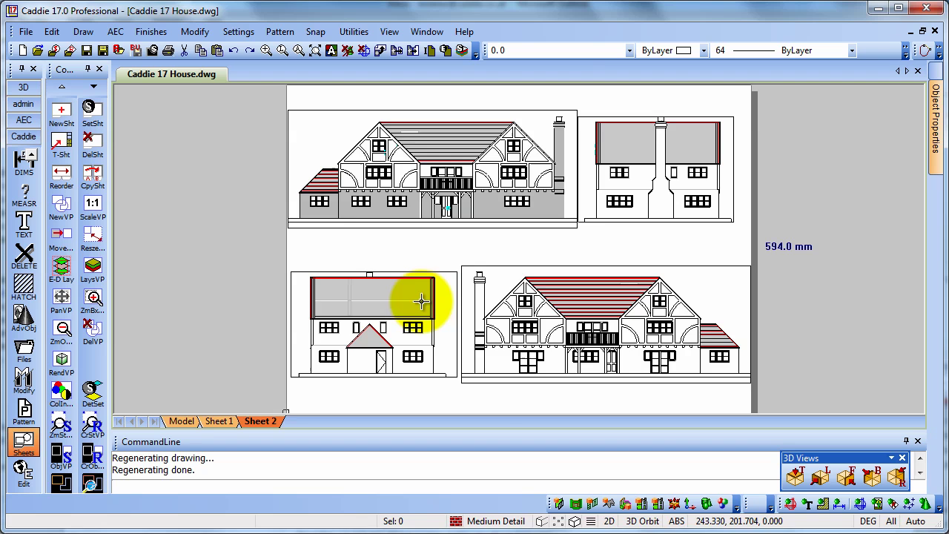
# Step: Create New Sheet printing to CutePDF Writer with Style1.ctb, without scaling viewport linestyles
pyautogui.click(60, 112)
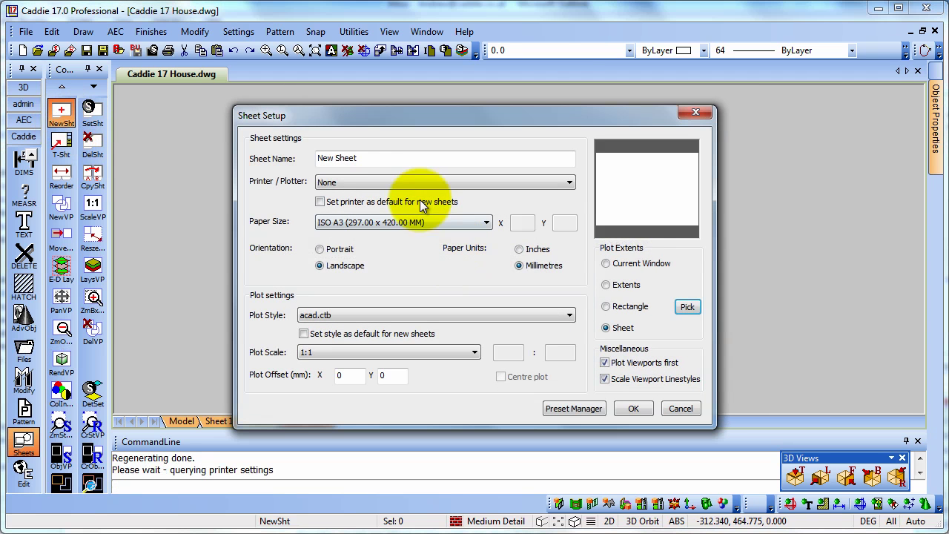
pyautogui.click(408, 181)
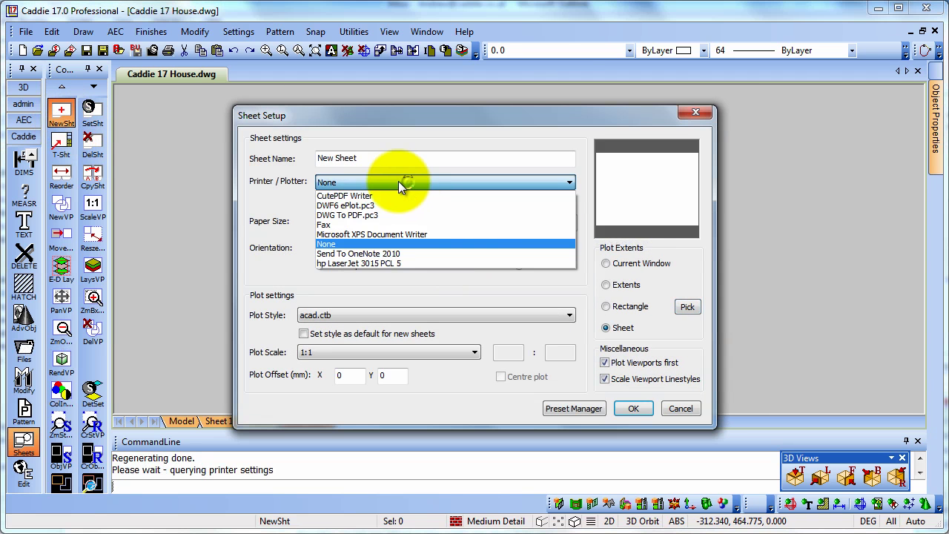
pyautogui.click(358, 195)
pyautogui.click(390, 314)
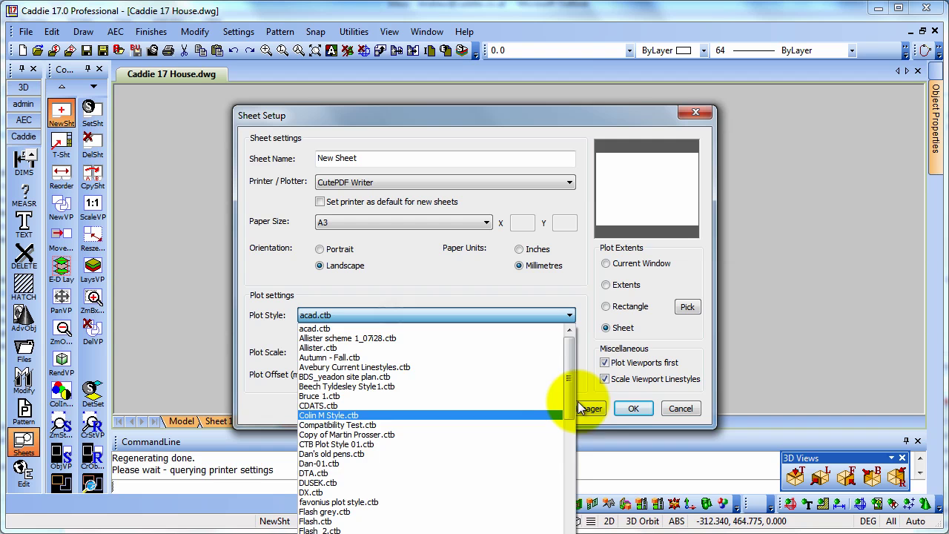
pyautogui.moveTo(570, 389); pyautogui.dragTo(572, 512)
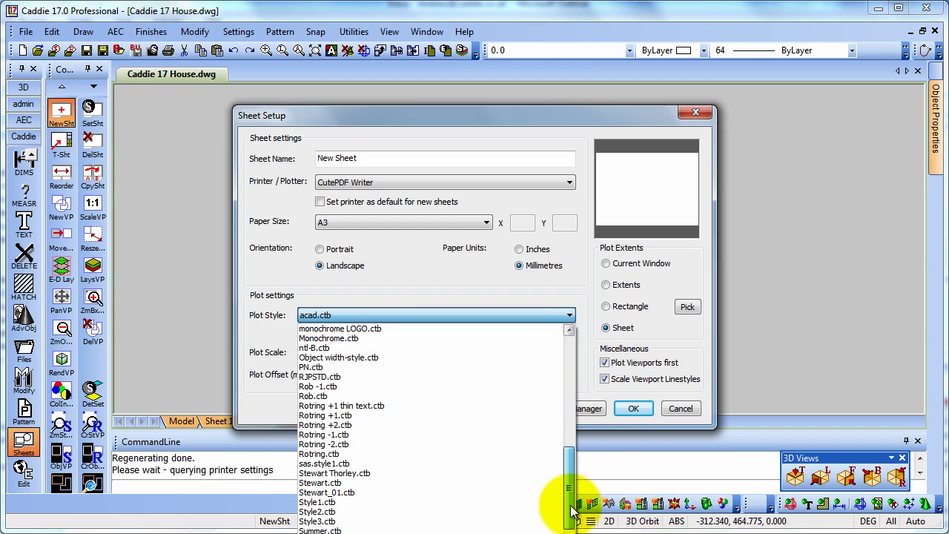
pyautogui.click(364, 492)
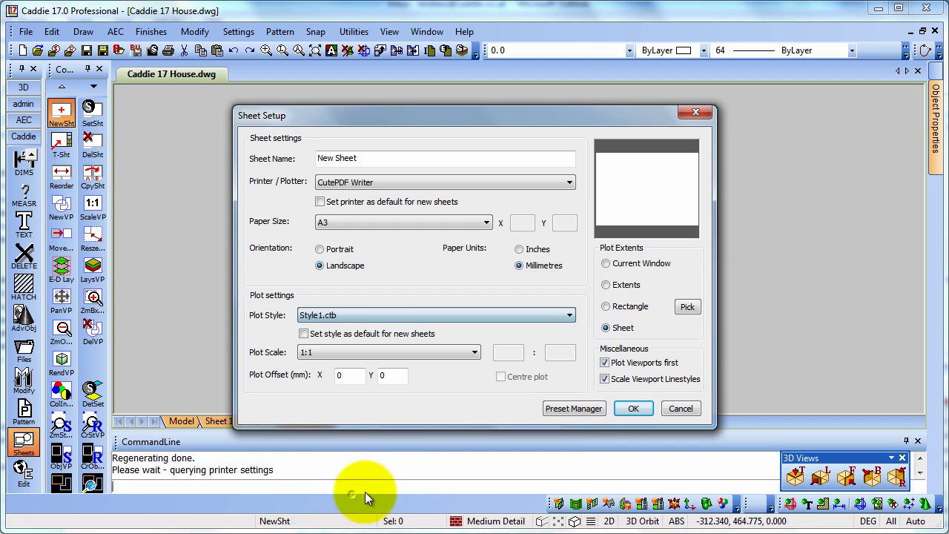
pyautogui.click(605, 378)
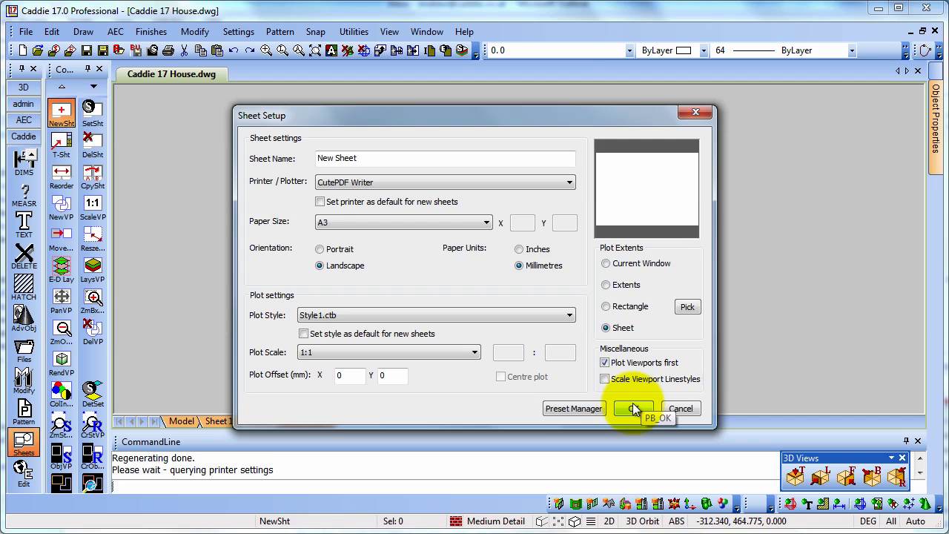
pyautogui.click(632, 407)
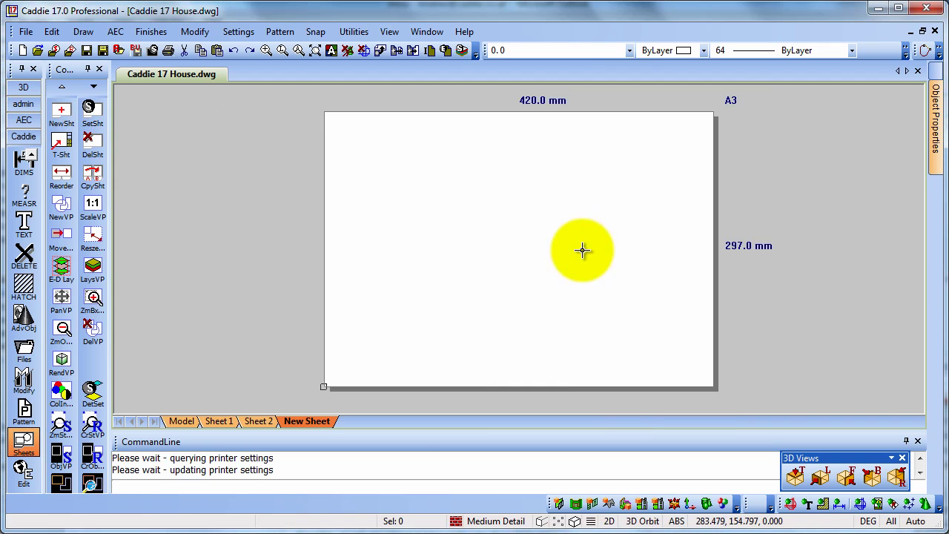
# Step: Return to model space and toggle perspective off and on to show the house in perspective
pyautogui.click(183, 421)
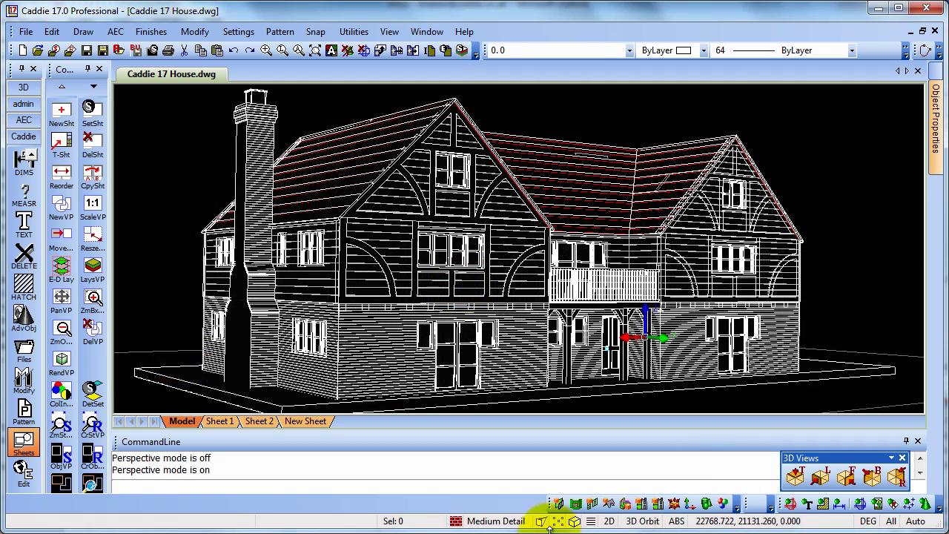
pyautogui.click(542, 521)
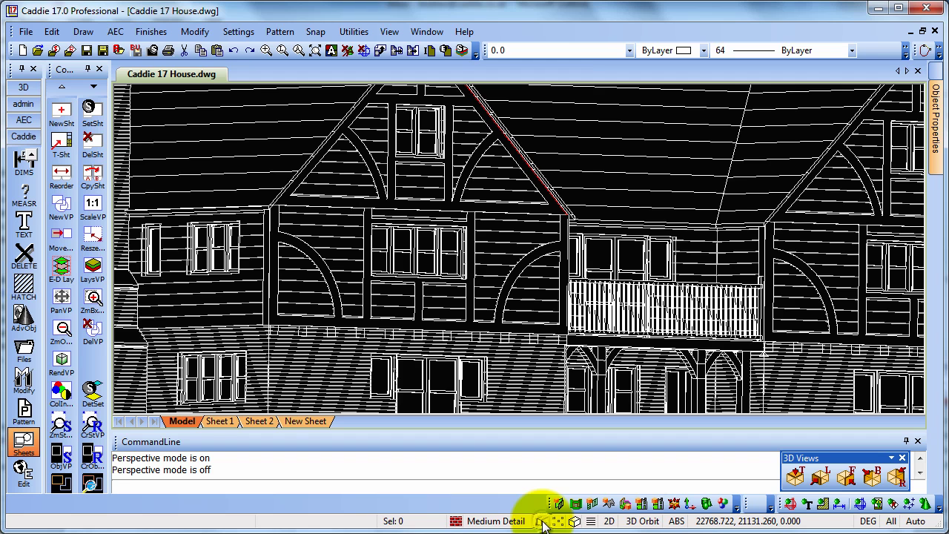
pyautogui.click(542, 521)
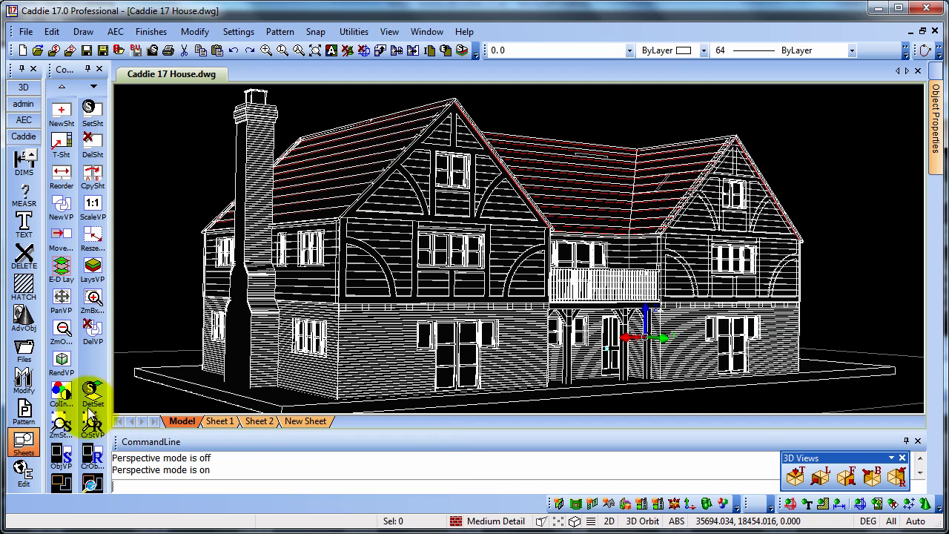
# Step: Store the 3D view and place it on New Sheet as an Auto Fit viewport spanning nearly the whole page
pyautogui.click(60, 426)
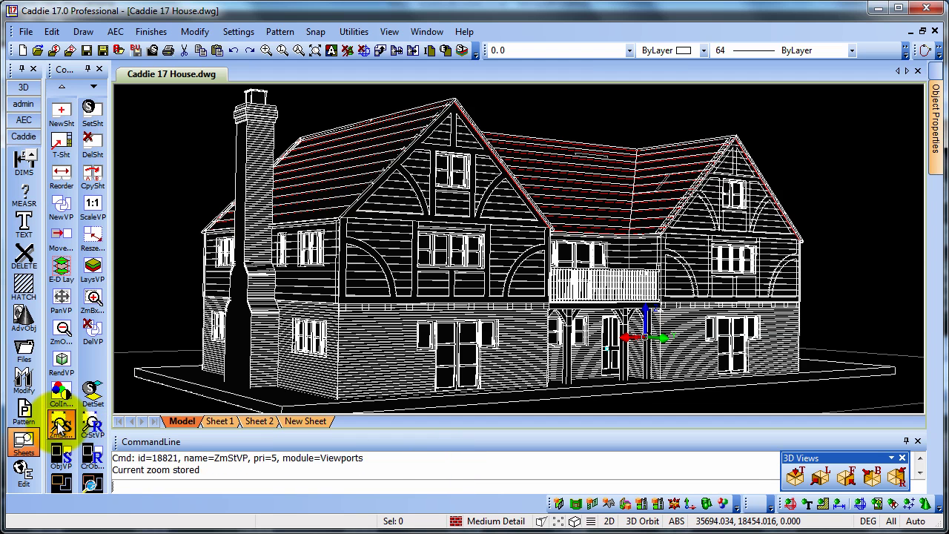
pyautogui.click(92, 424)
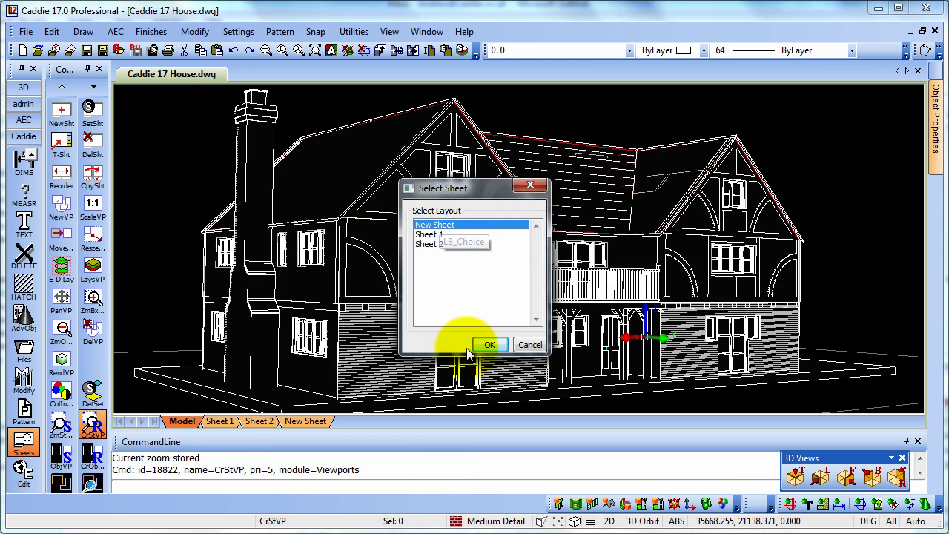
pyautogui.click(490, 347)
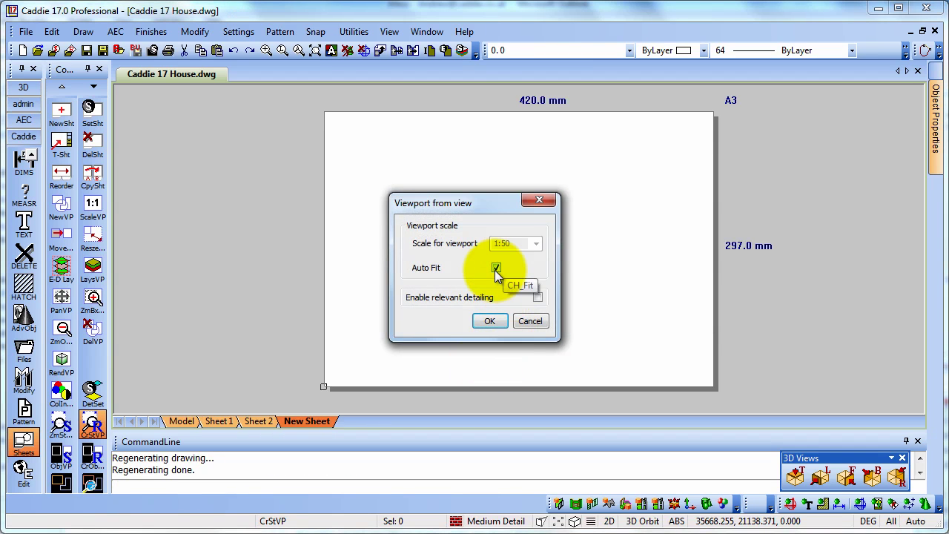
pyautogui.click(495, 268)
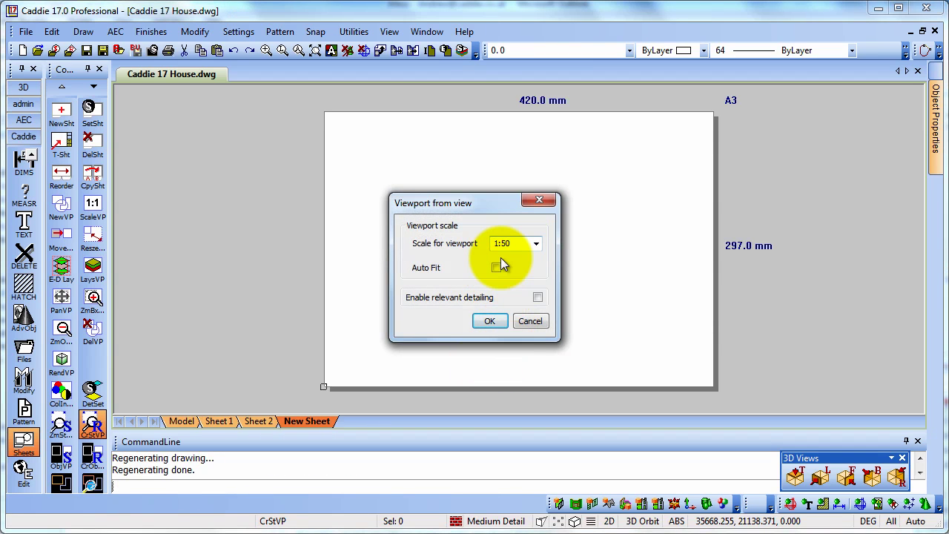
pyautogui.click(495, 266)
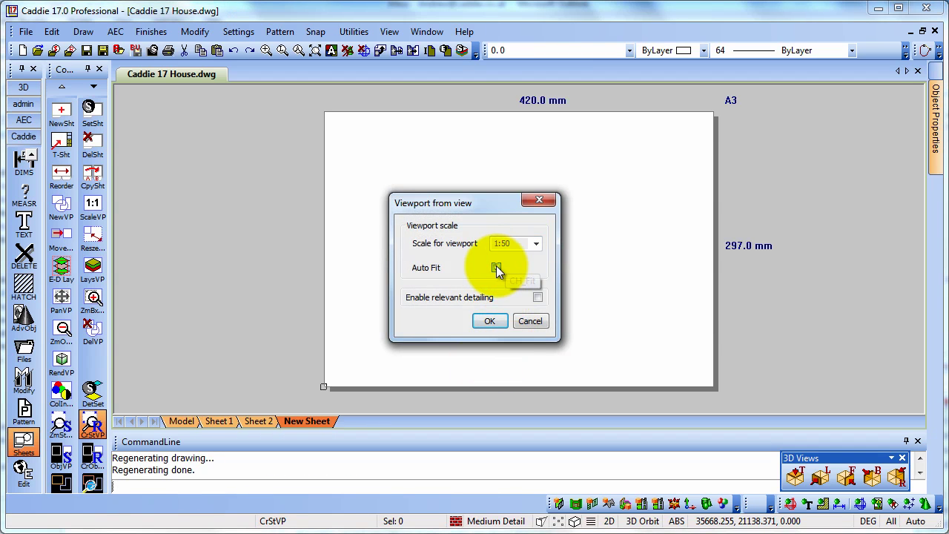
pyautogui.click(489, 320)
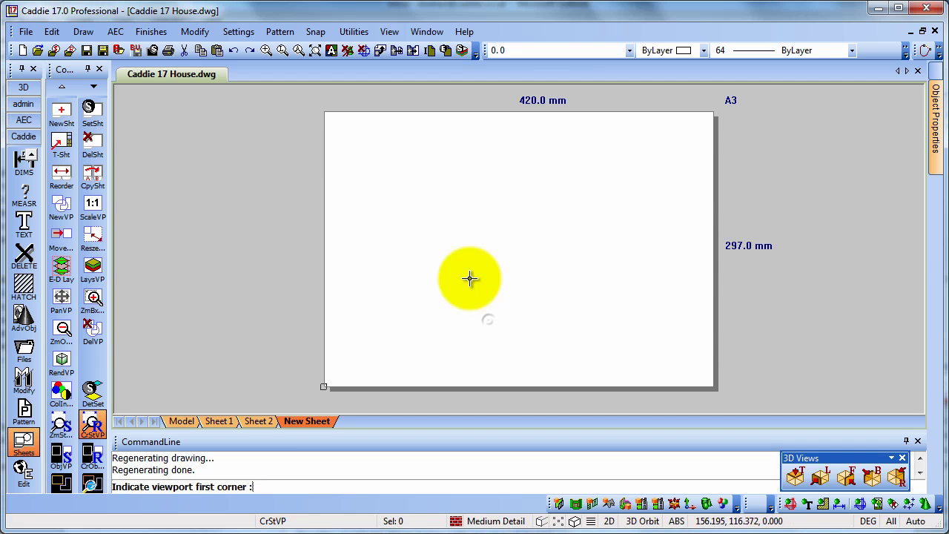
pyautogui.click(335, 123)
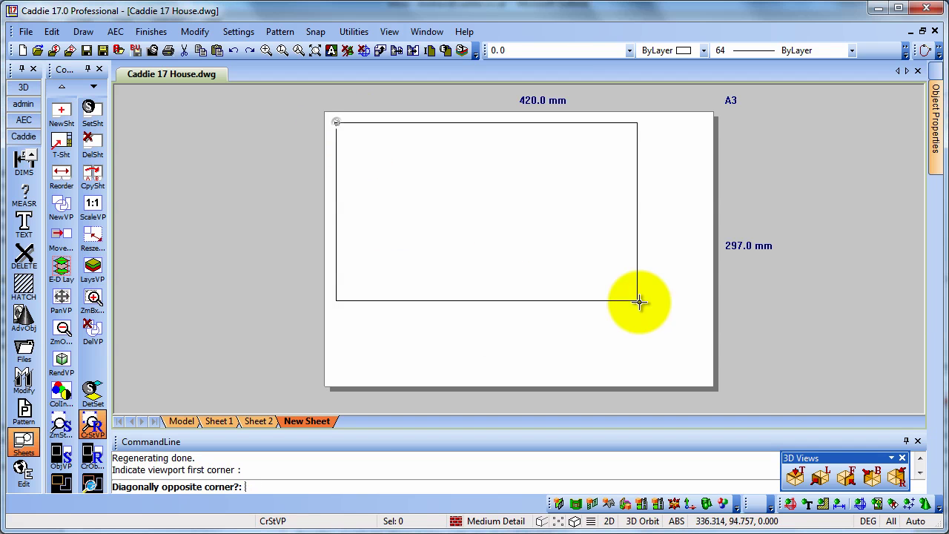
pyautogui.click(702, 377)
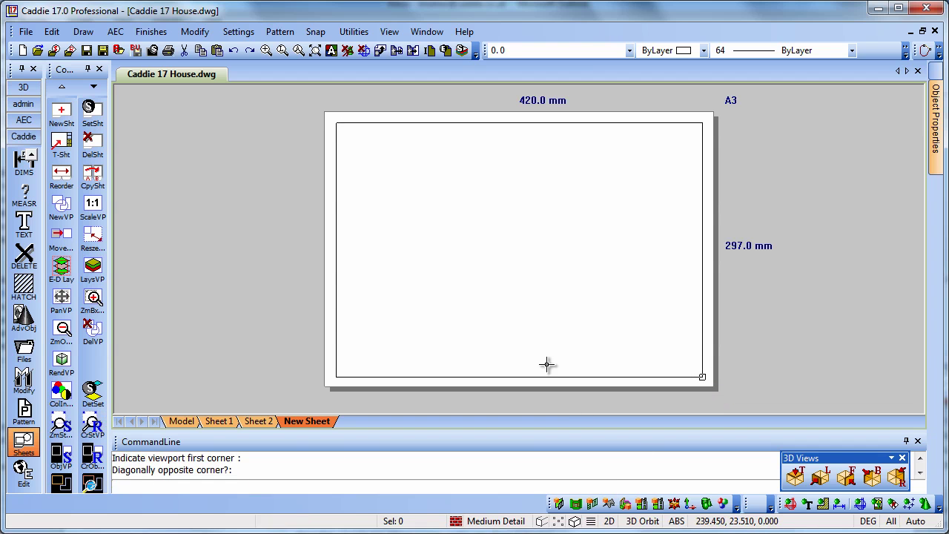